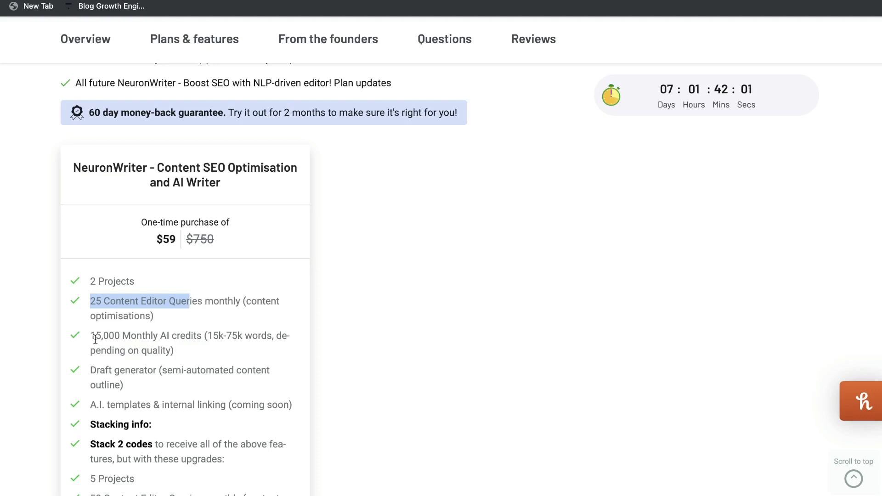
Examine the single-code NeuronWriter plan's project, content query and AI credit allowances, its one-time price and the two-code upgrades
left_click_drag(95, 335, 182, 338)
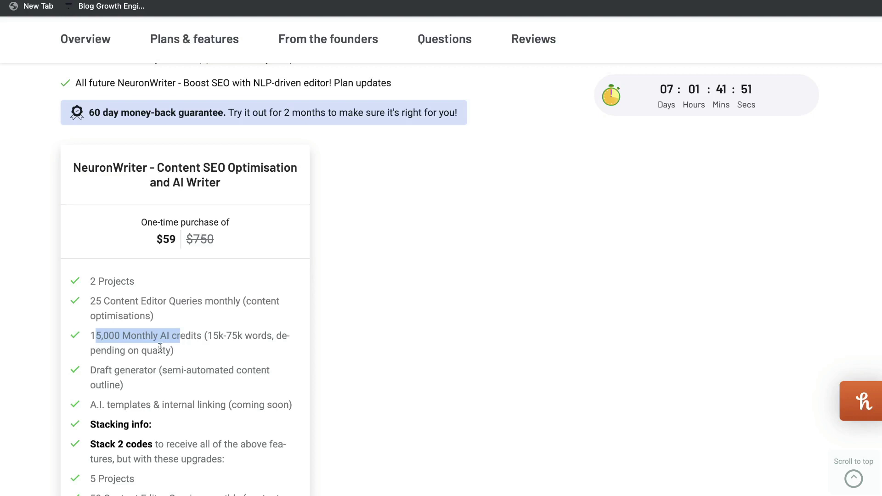
scroll(160, 347, "down", 1)
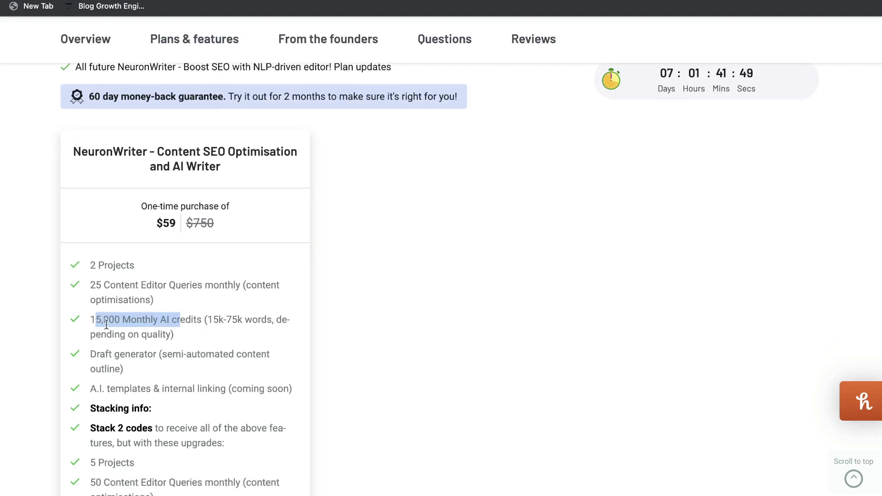
scroll(156, 328, "down", 1)
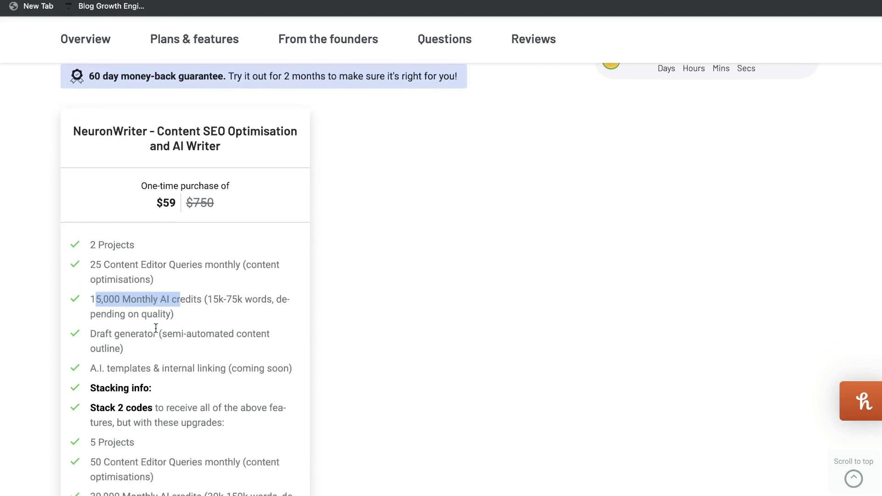
scroll(156, 328, "down", 3)
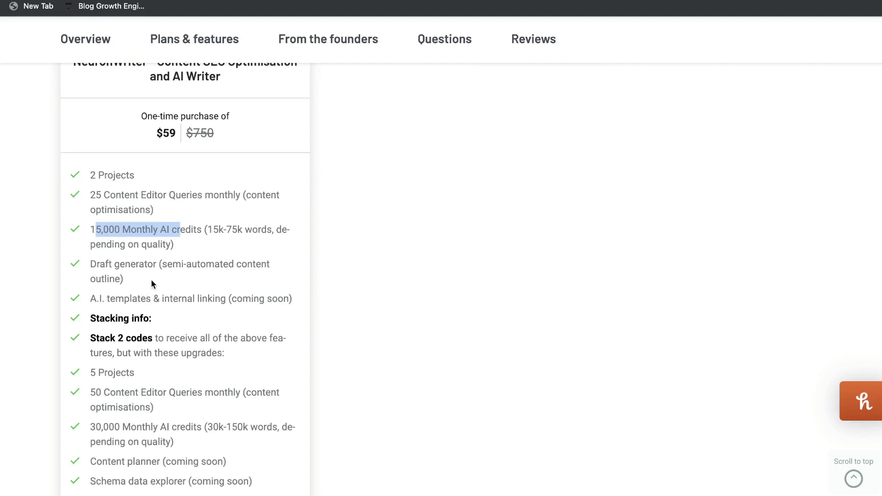
scroll(152, 283, "down", 2)
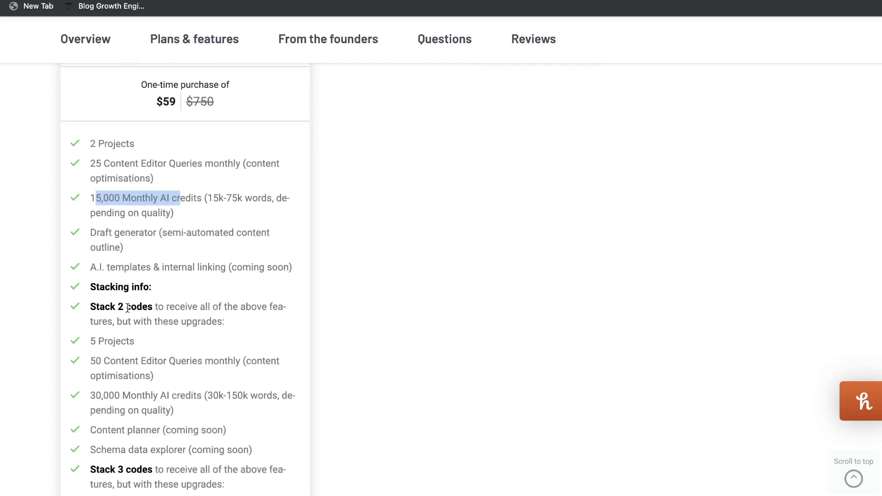
scroll(128, 308, "down", 1)
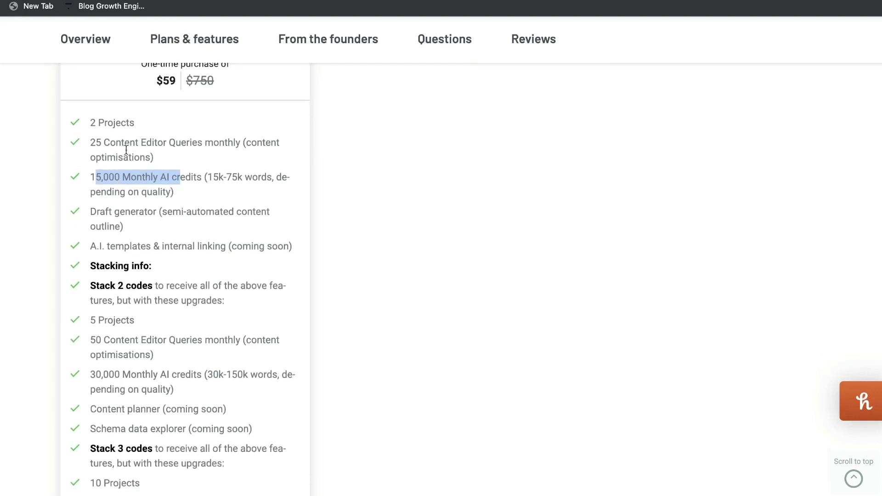
left_click_drag(101, 147, 144, 146)
left_click_drag(92, 177, 168, 178)
scroll(195, 191, "up", 2)
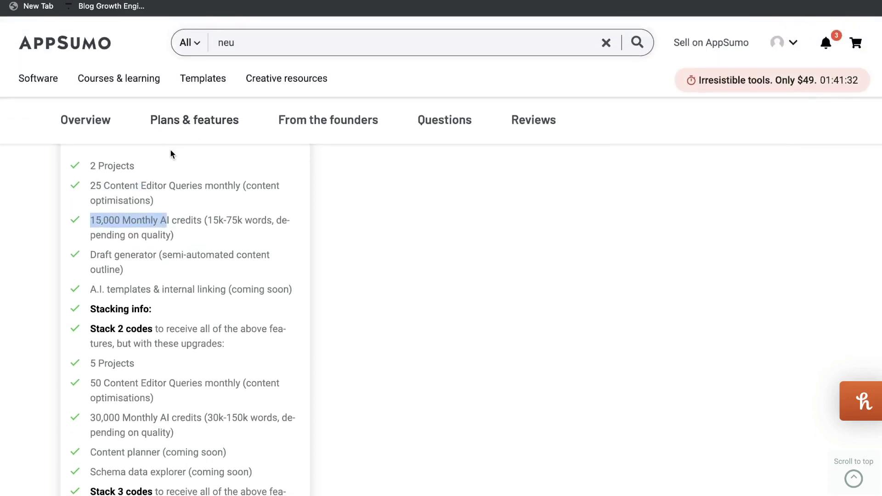
scroll(167, 183, "up", 3)
left_click_drag(156, 208, 170, 202)
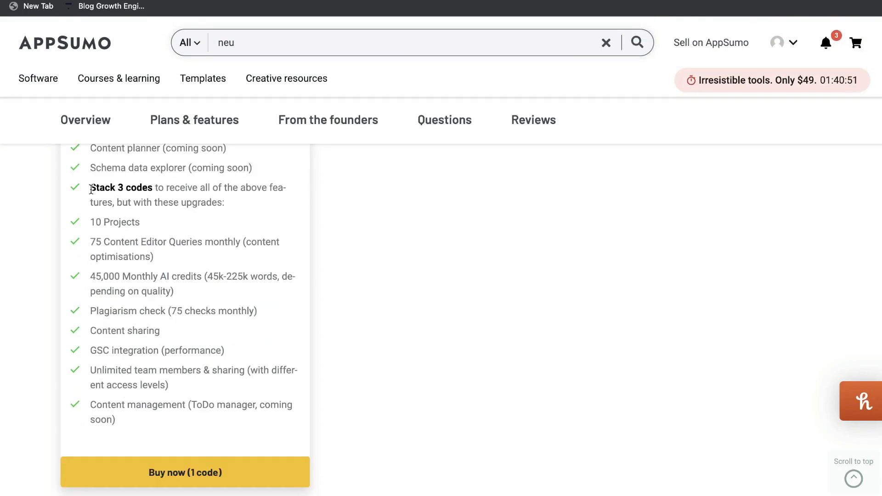
Examine the upgrades included when stacking 3 codes, especially the monthly content editor queries
left_click_drag(91, 190, 153, 189)
left_click(91, 244)
left_click_drag(91, 244, 176, 245)
scroll(176, 246, "down", 1)
left_click_drag(90, 249, 160, 253)
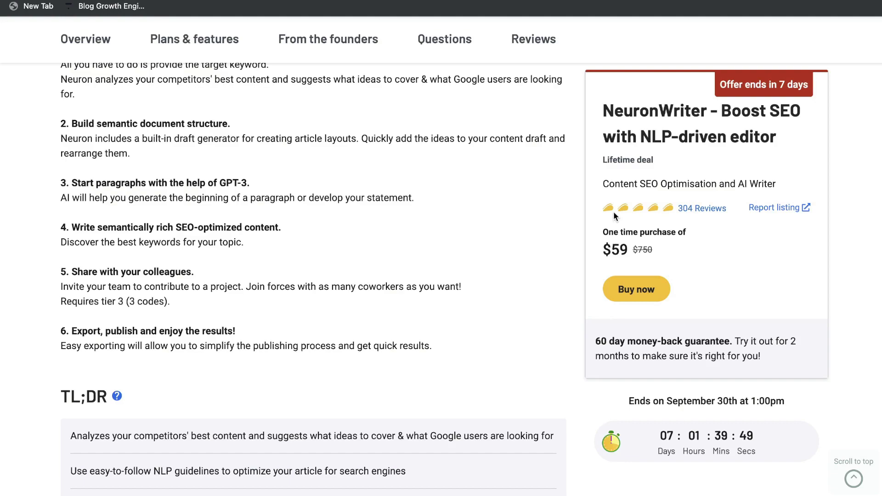
Read through the customer reviews and creator replies for NeuronWriter, and return to the deal's overview
left_click(690, 208)
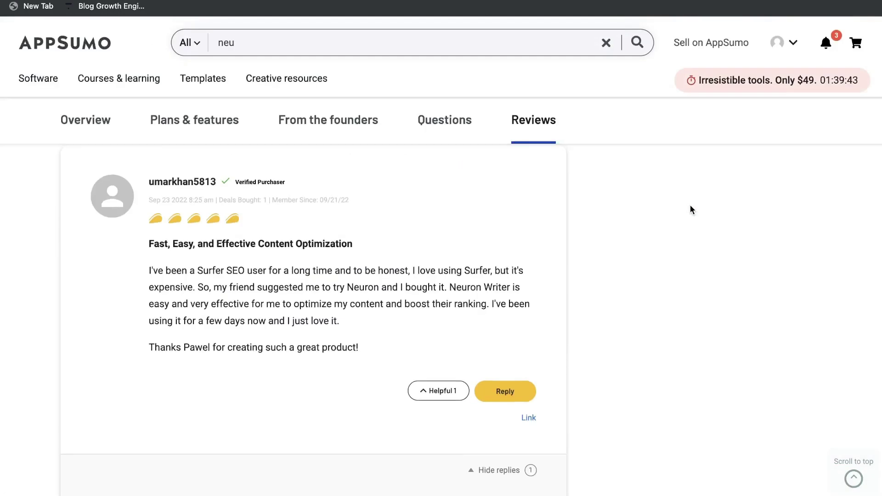
scroll(690, 205, "down", 8)
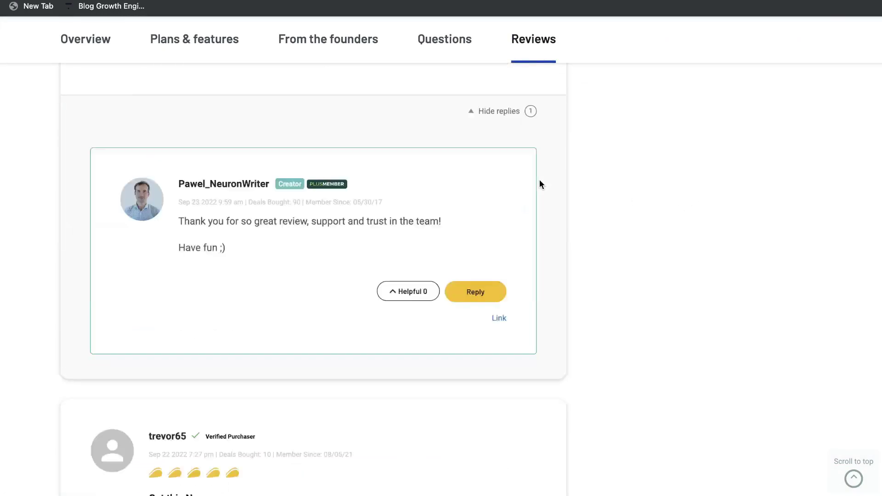
scroll(540, 183, "down", 10)
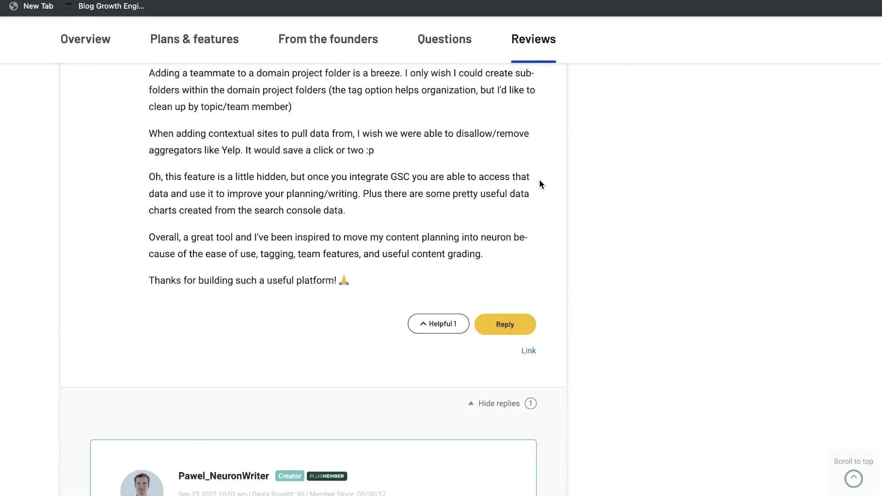
scroll(540, 184, "down", 5)
scroll(540, 184, "down", 3)
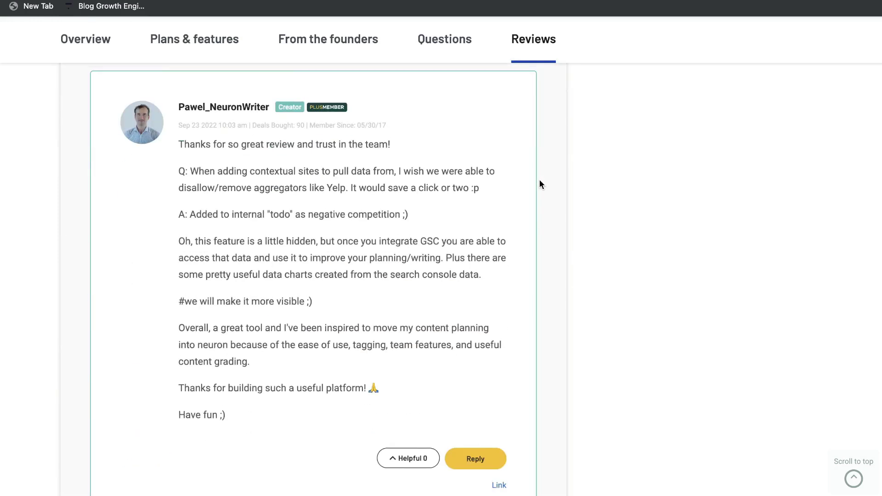
scroll(540, 184, "up", 15)
scroll(540, 184, "up", 20)
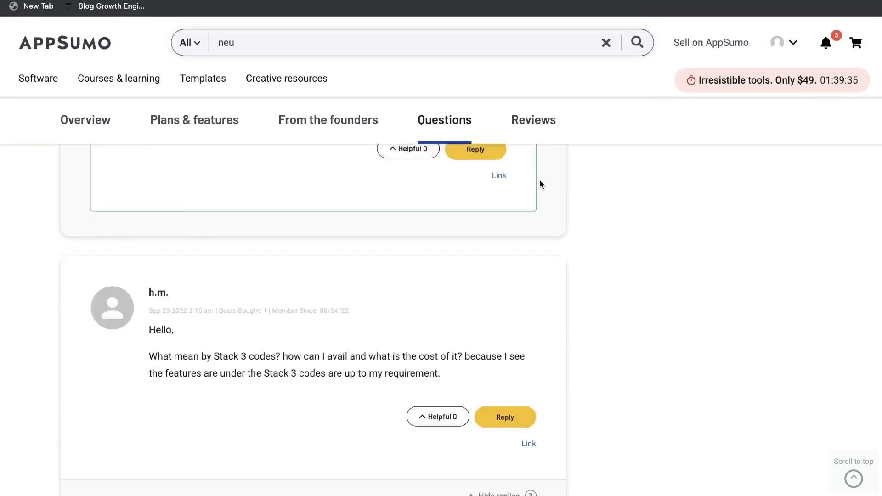
scroll(540, 184, "up", 20)
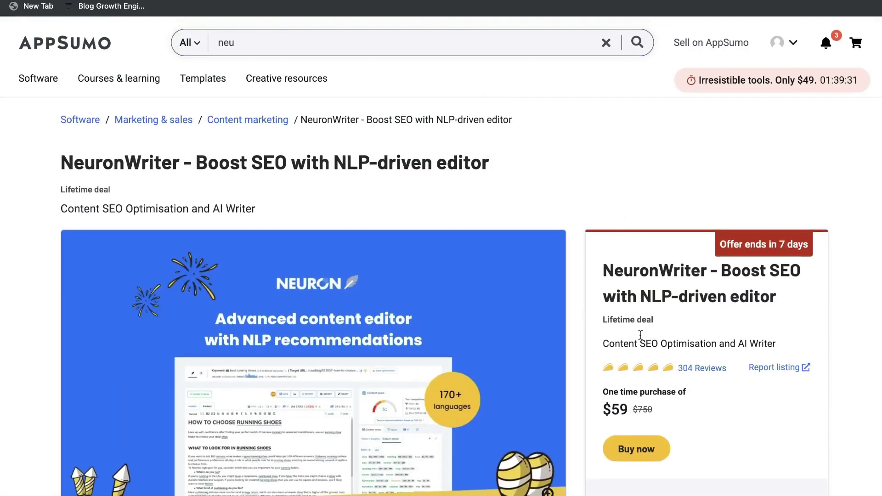
scroll(633, 322, "down", 1)
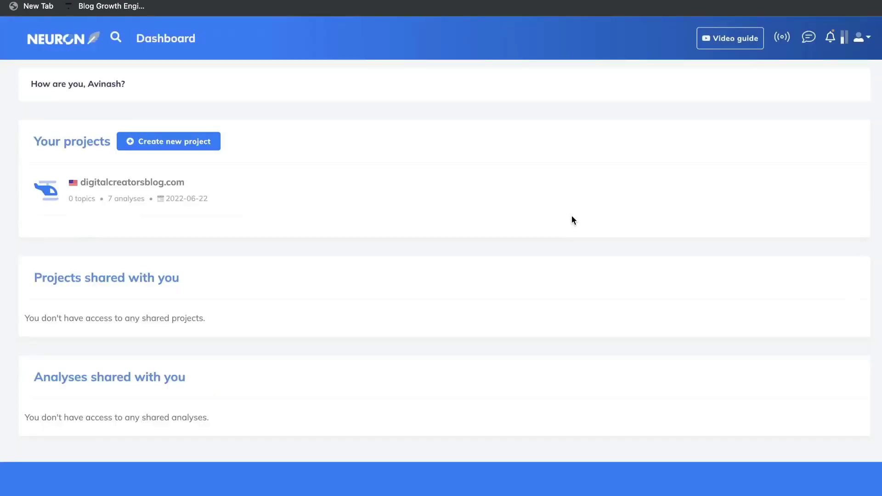
Fill in digitalcreatorsblog.com as the domain of a new domain-related project and open that domain's content writer
left_click(184, 143)
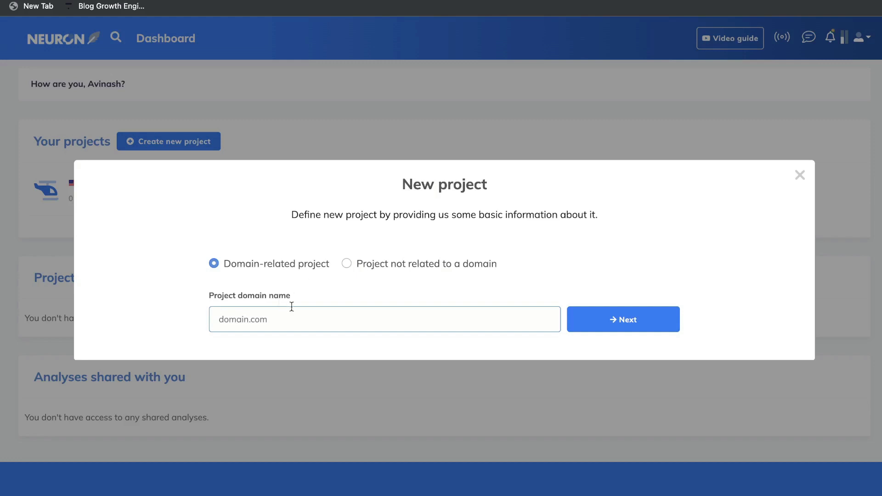
left_click(271, 325)
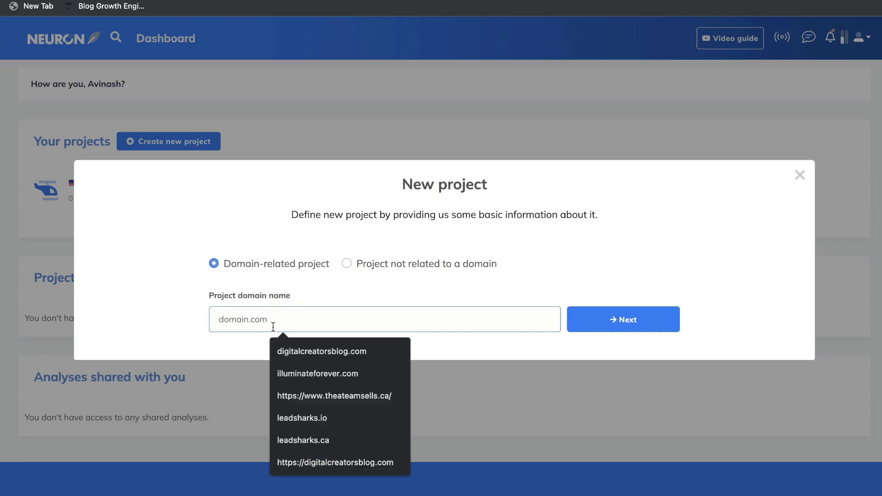
left_click(280, 344)
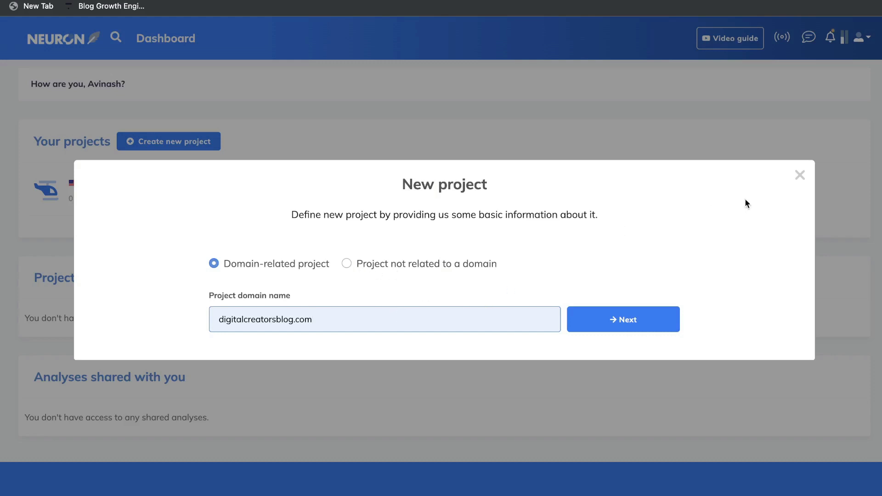
key("Return")
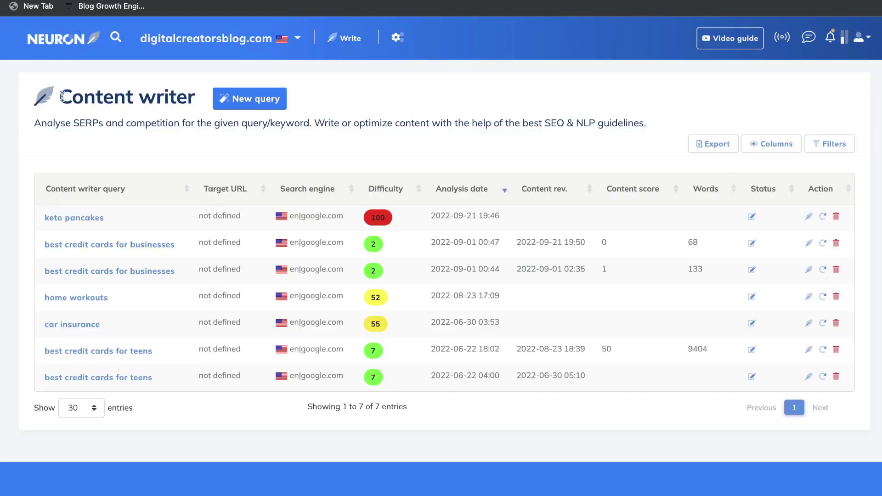
Begin a new content writer query for "the benefits of green tea"
left_click_drag(61, 95, 227, 107)
left_click(240, 105)
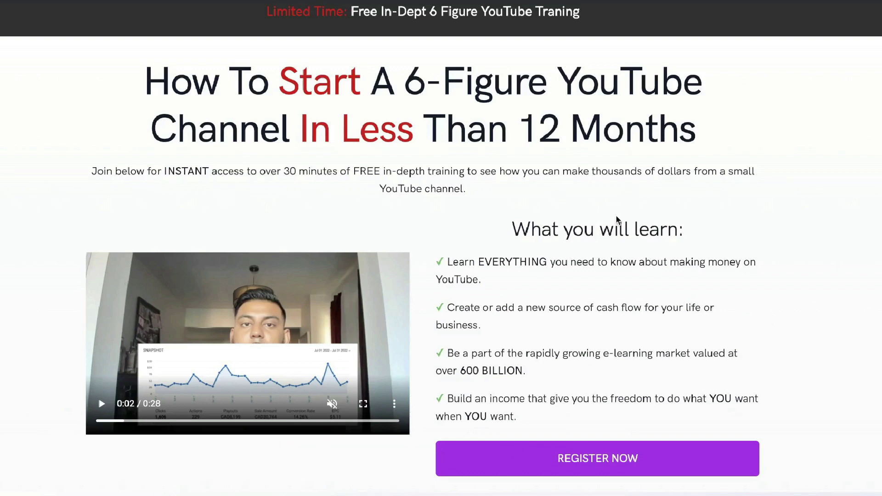
scroll(616, 216, "down", 1)
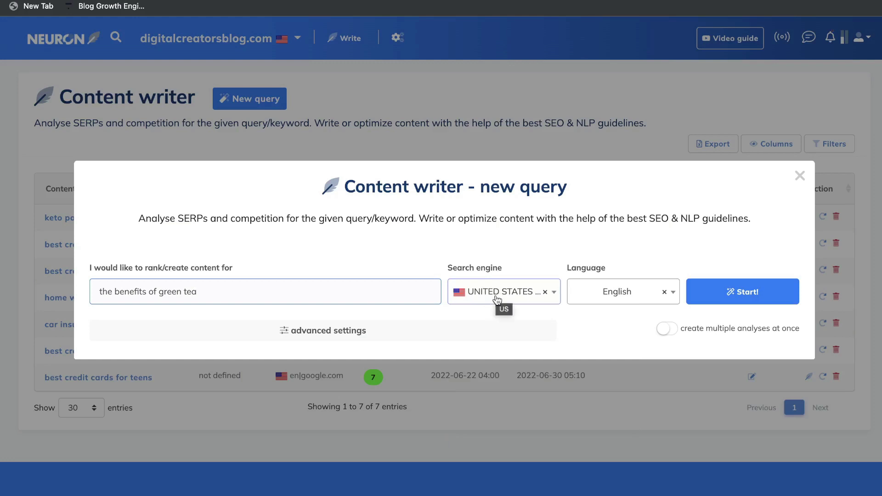
Look through the available search engine countries for the query, leaving United States selected
left_click(497, 300)
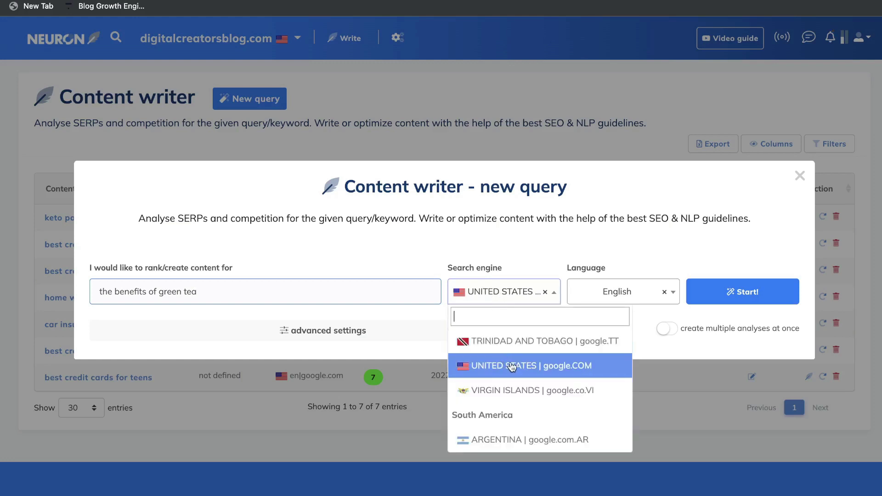
scroll(533, 368, "up", 5)
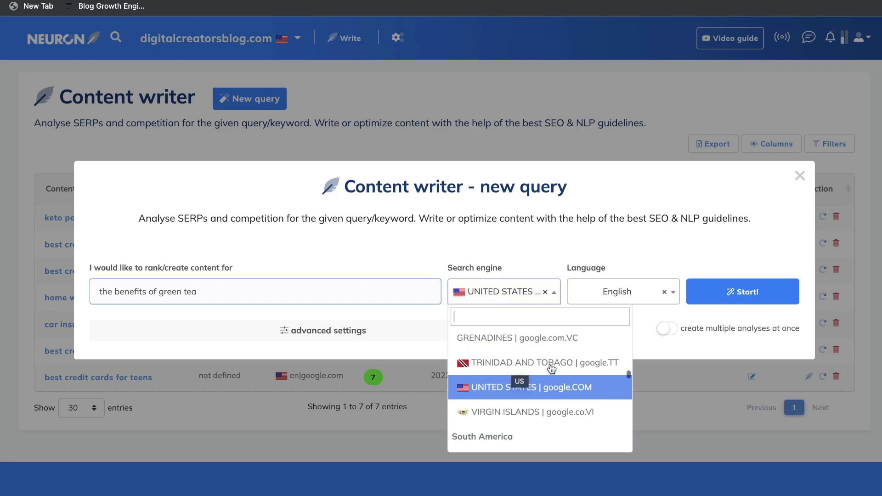
scroll(552, 369, "up", 4)
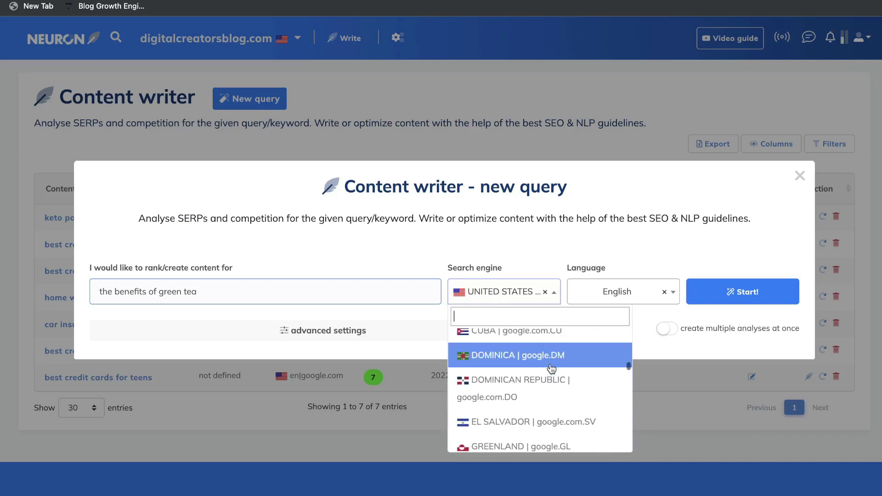
scroll(551, 368, "up", 3)
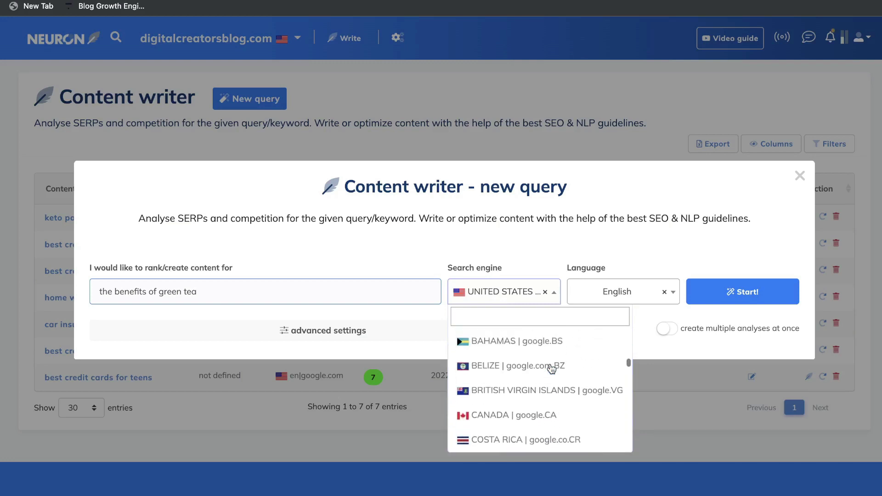
left_click(513, 259)
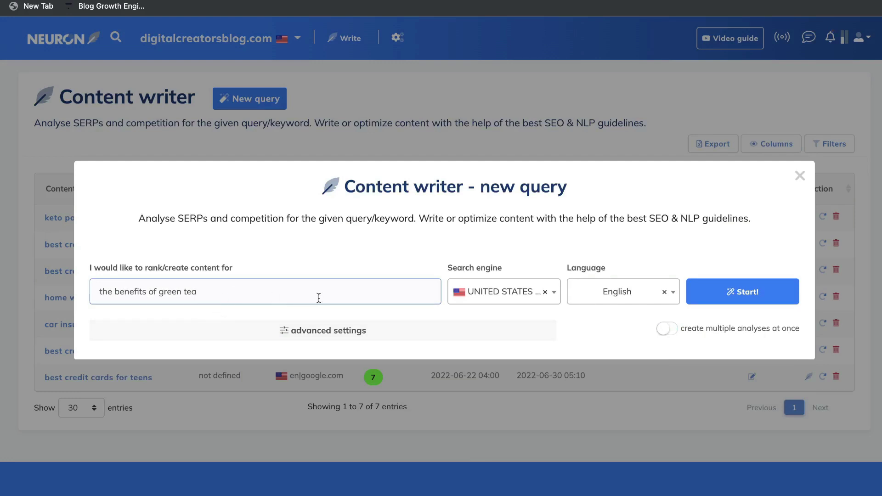
Preview the option for multiple analyses, switch it back off, and start the single "the benefits of green tea" analysis in English
left_click(667, 329)
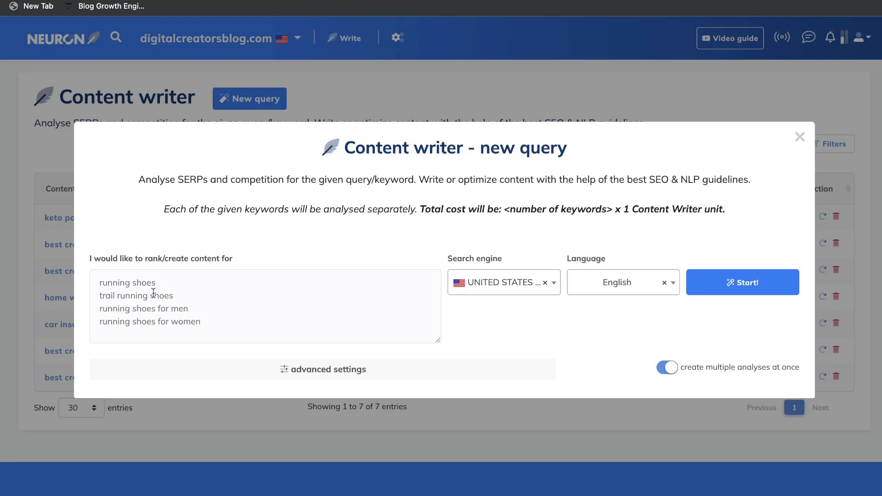
left_click(667, 367)
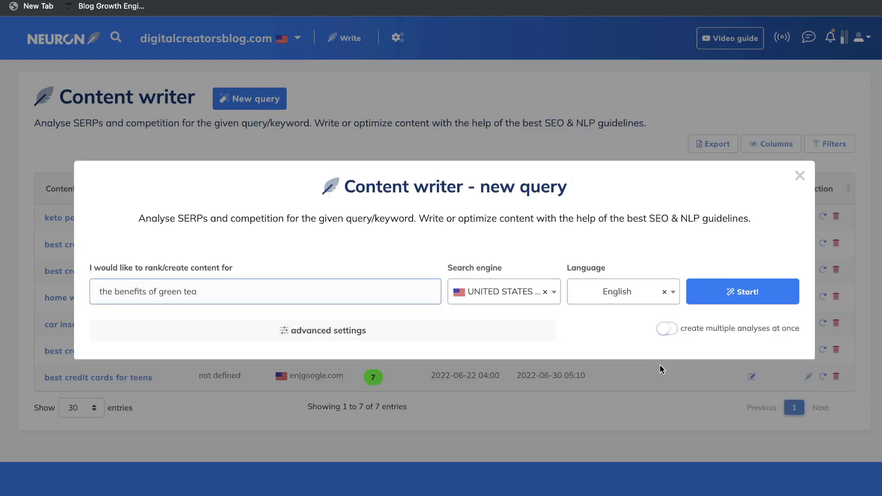
left_click(718, 294)
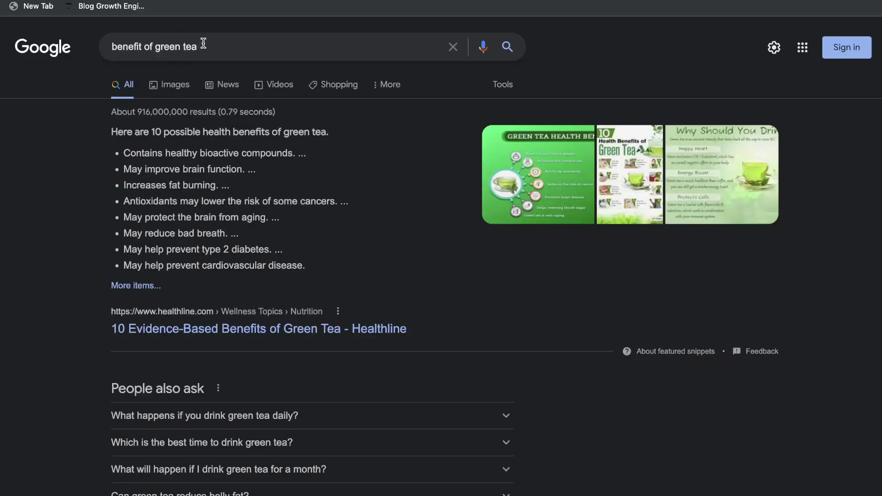
Examine the Google results for "benefit of green tea", including the featured snippet, related questions and ranking articles
left_click_drag(201, 41, 92, 47)
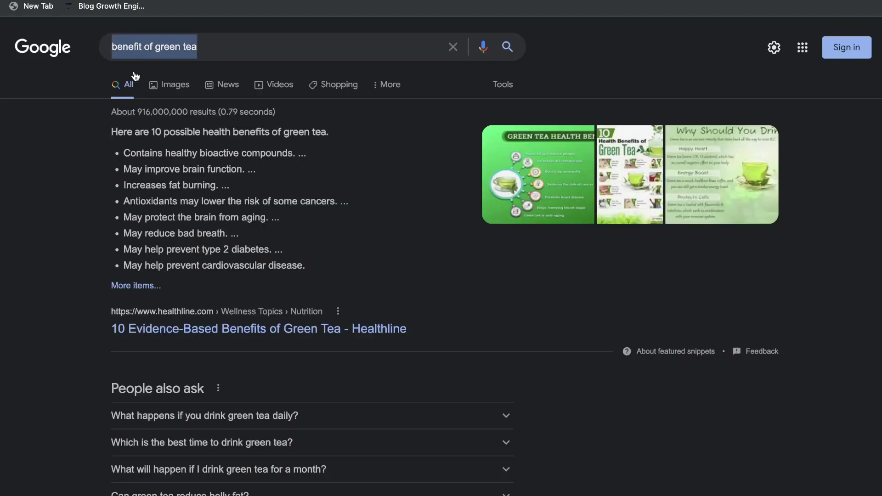
scroll(144, 148, "down", 1)
scroll(124, 147, "up", 1)
scroll(142, 152, "down", 1)
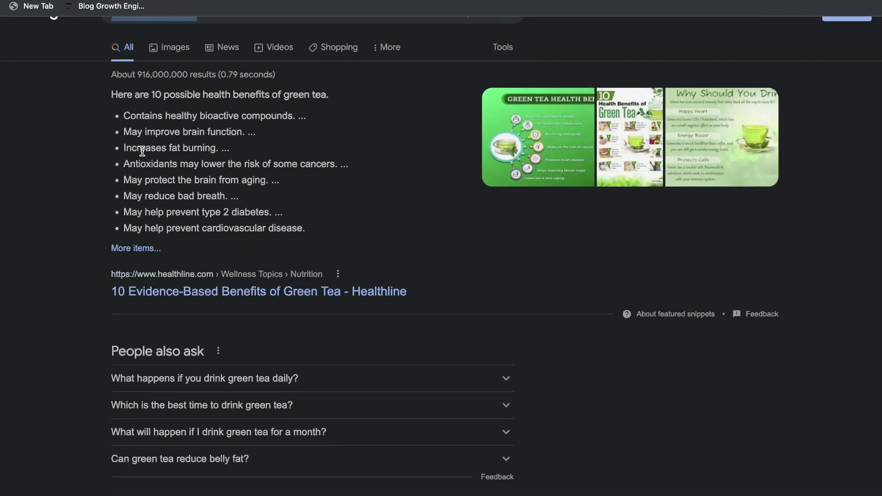
scroll(138, 151, "down", 1)
scroll(142, 154, "up", 1)
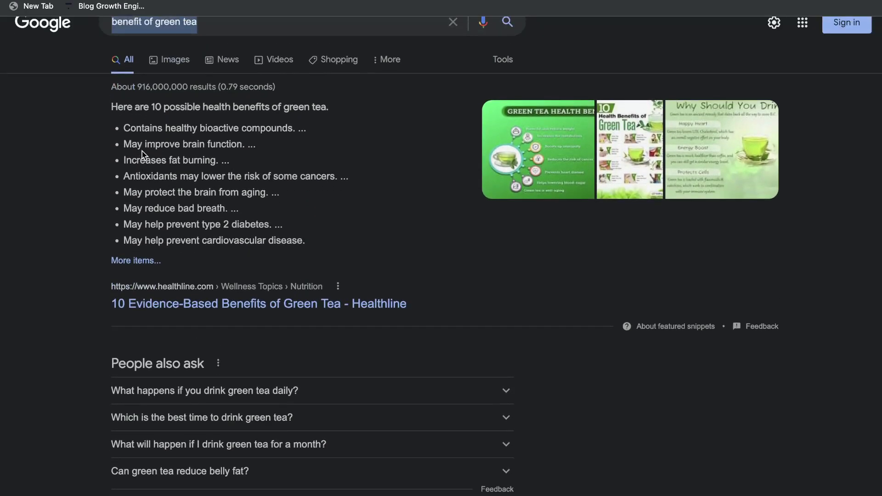
scroll(142, 150, "down", 1)
scroll(142, 151, "down", 5)
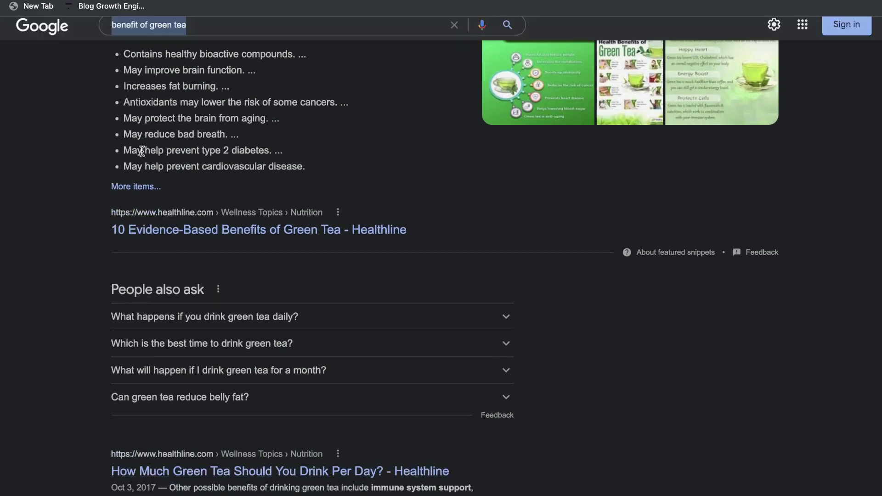
scroll(143, 156, "down", 2)
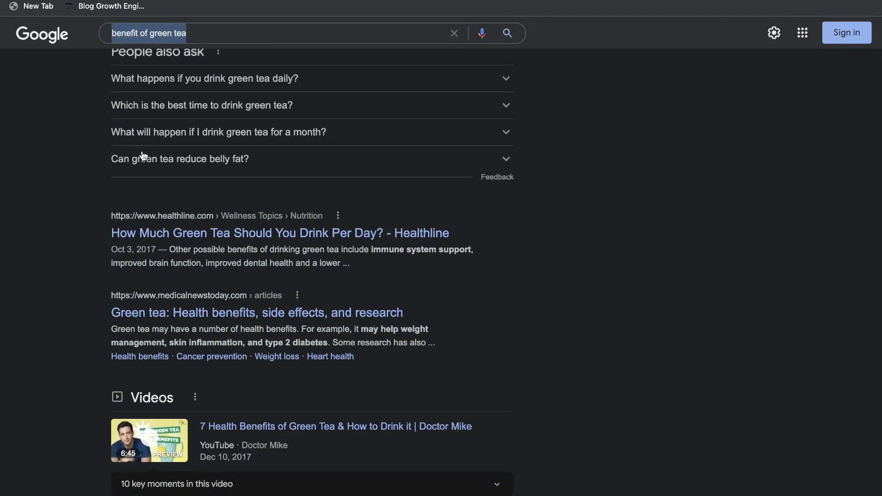
Look through the rest of the Google results for "benefit of green tea", from the video results down to the WebMD, BBC Good Food and Health articles
scroll(143, 156, "down", 3)
scroll(214, 216, "down", 1)
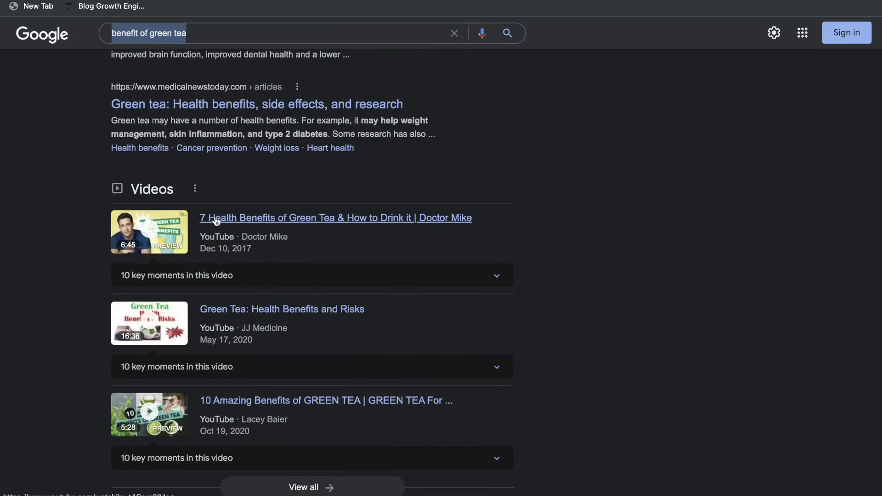
scroll(492, 216, "down", 5)
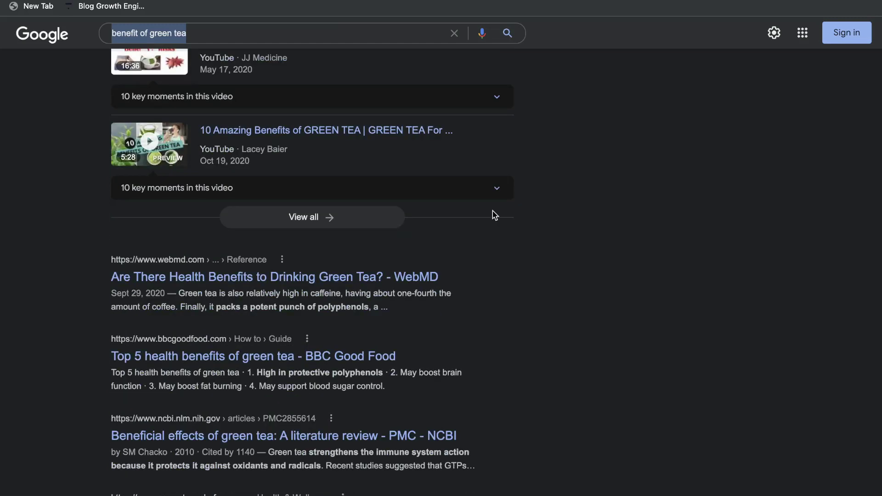
scroll(493, 214, "down", 1)
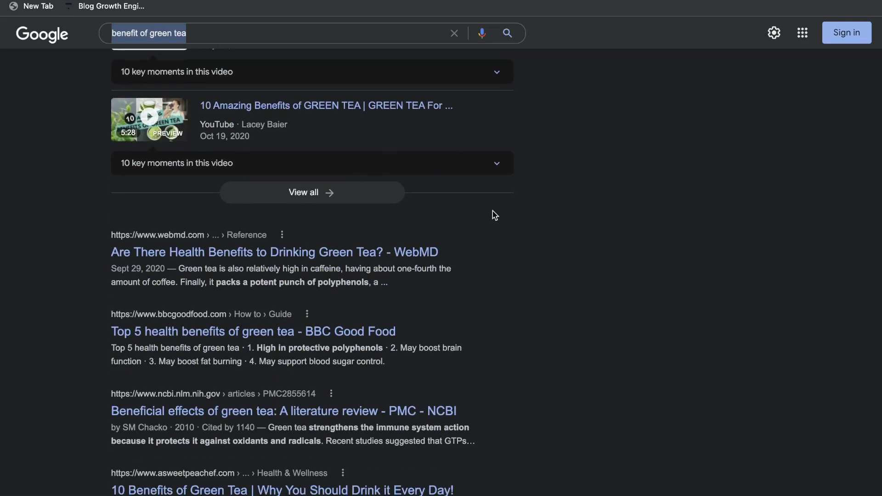
scroll(495, 215, "down", 3)
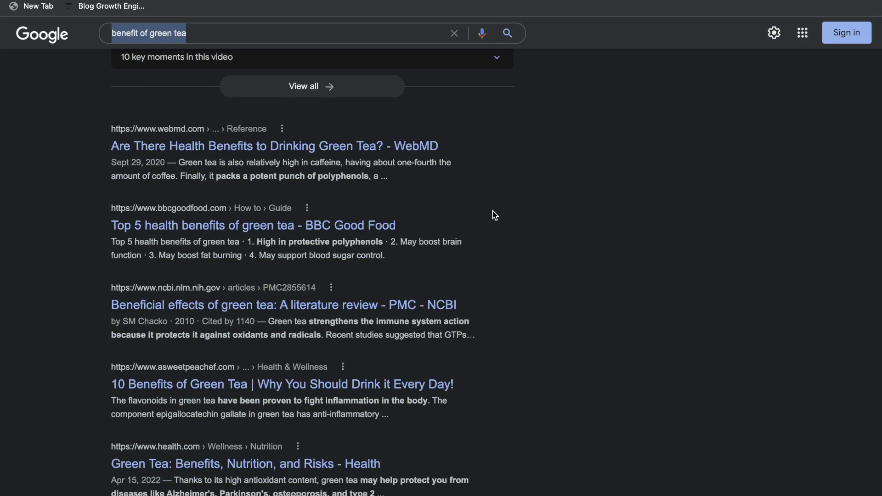
scroll(492, 211, "down", 4)
scroll(529, 221, "up", 15)
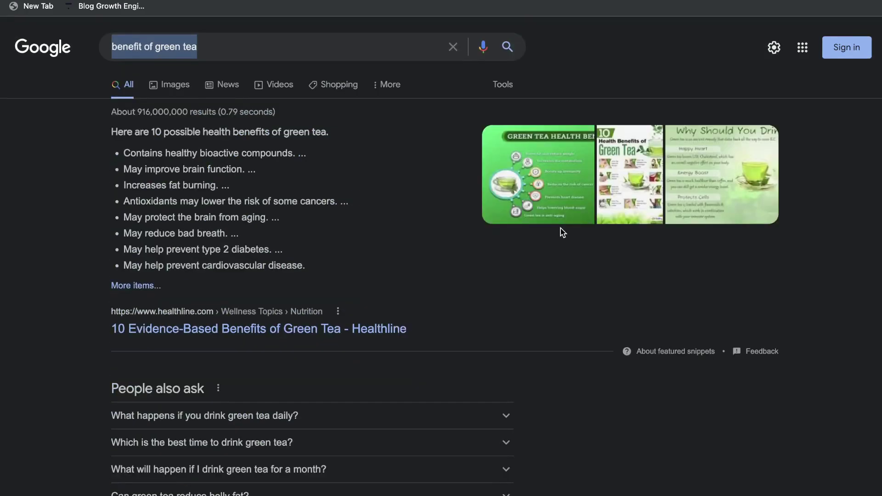
scroll(560, 228, "down", 8)
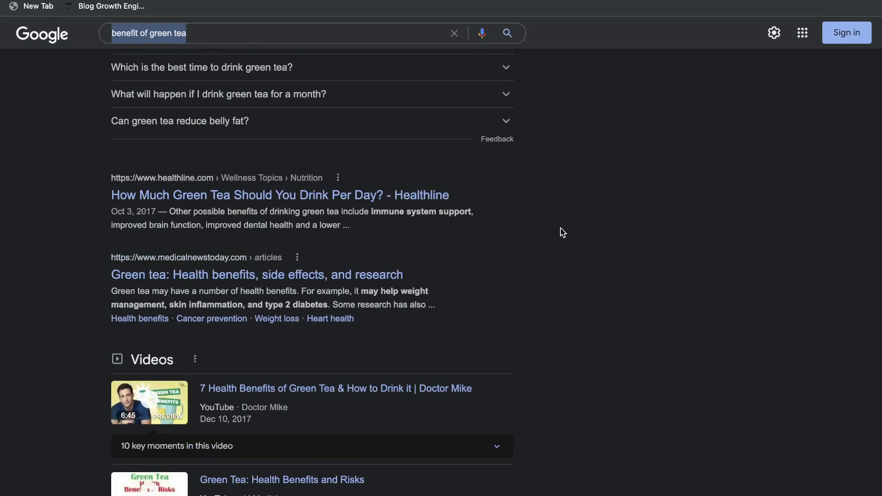
scroll(563, 232, "down", 10)
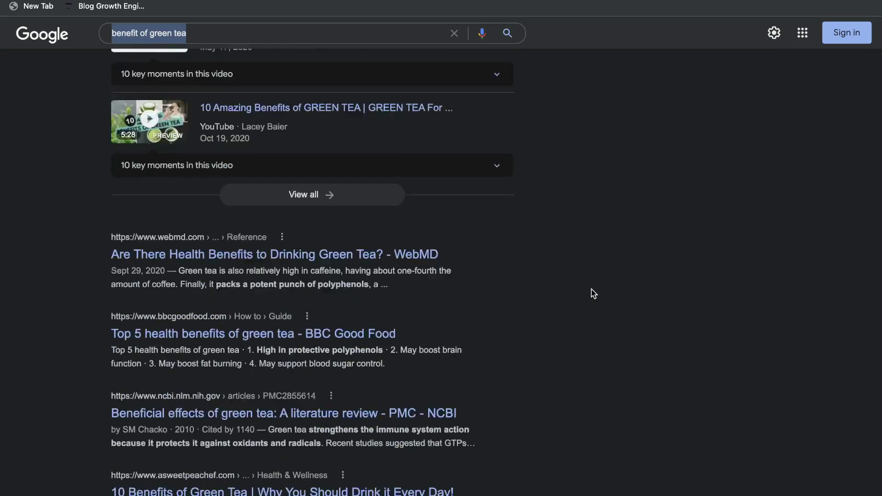
scroll(591, 289, "down", 2)
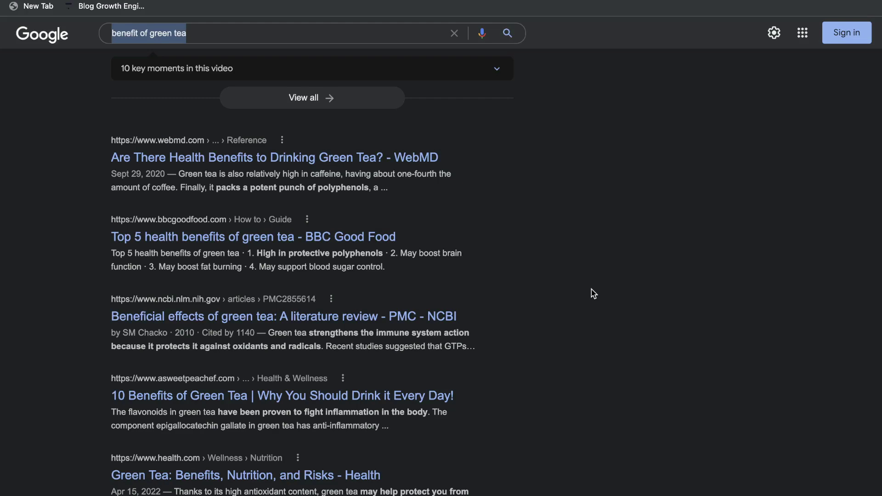
scroll(591, 290, "up", 15)
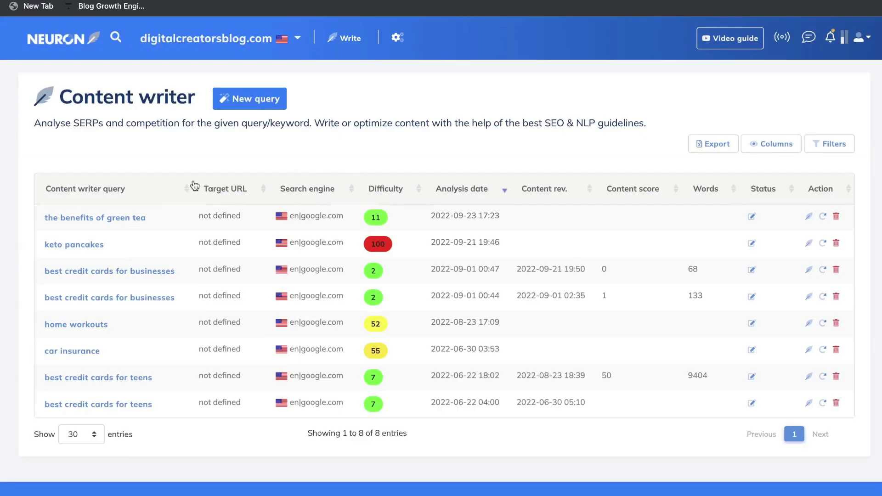
Switch to NeuronWriter and open the "the benefits of green tea" query from the content writer list
key("ctrl+Tab")
left_click(124, 223)
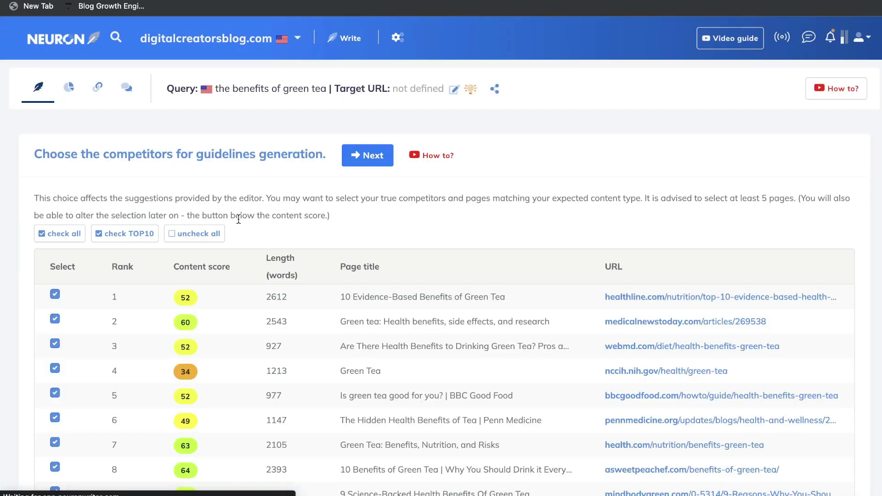
scroll(307, 236, "down", 1)
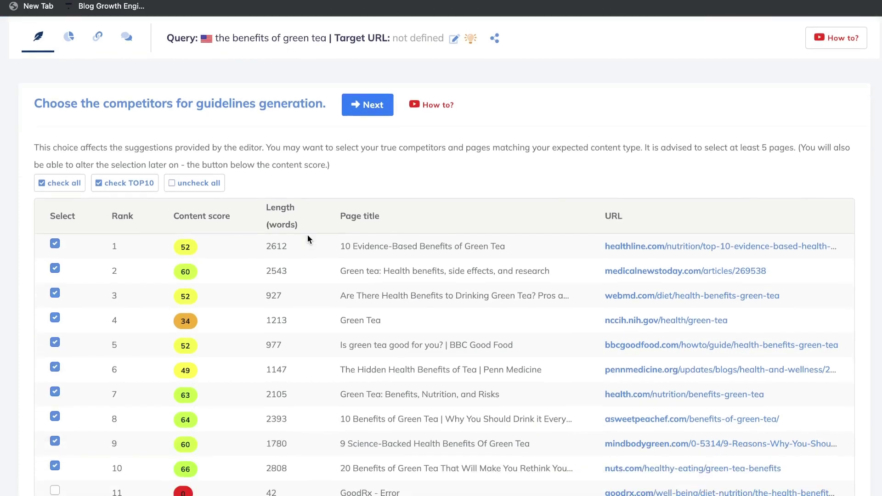
scroll(307, 236, "up", 1)
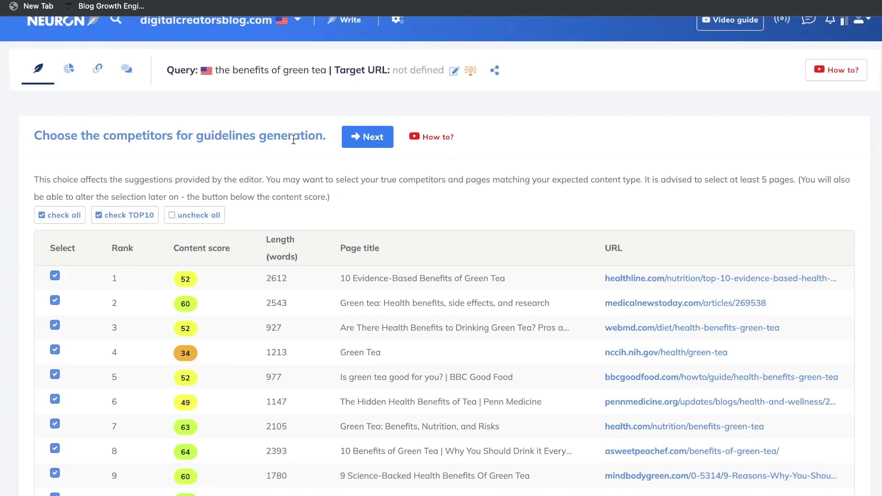
Review the ranked competitors' content scores and word counts, then continue to the content editor with the top 10 pages selected
scroll(266, 280, "down", 3)
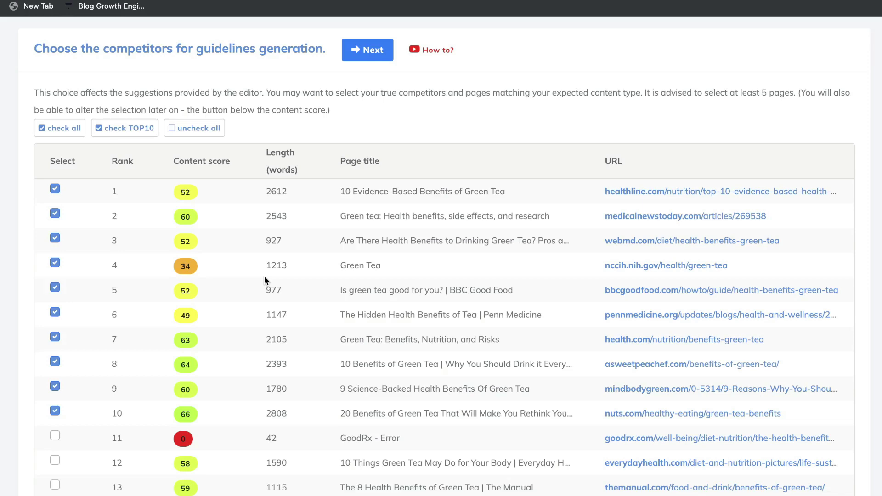
scroll(225, 260, "down", 4)
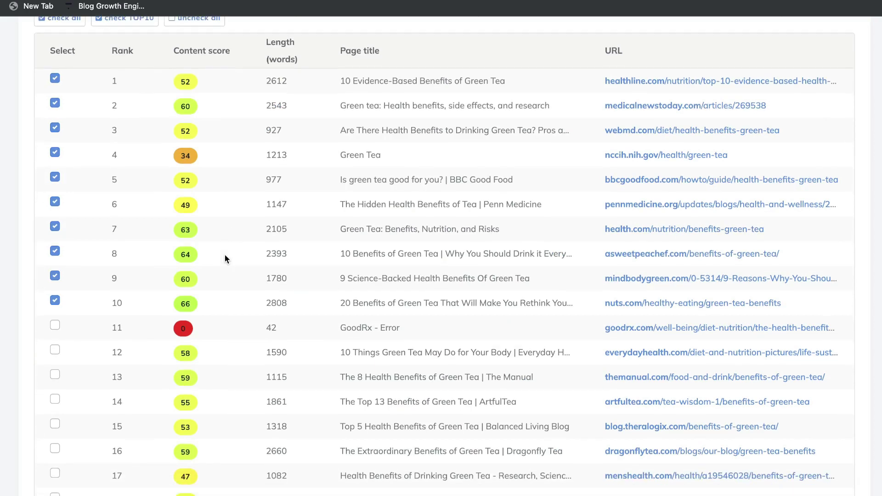
scroll(226, 259, "down", 1)
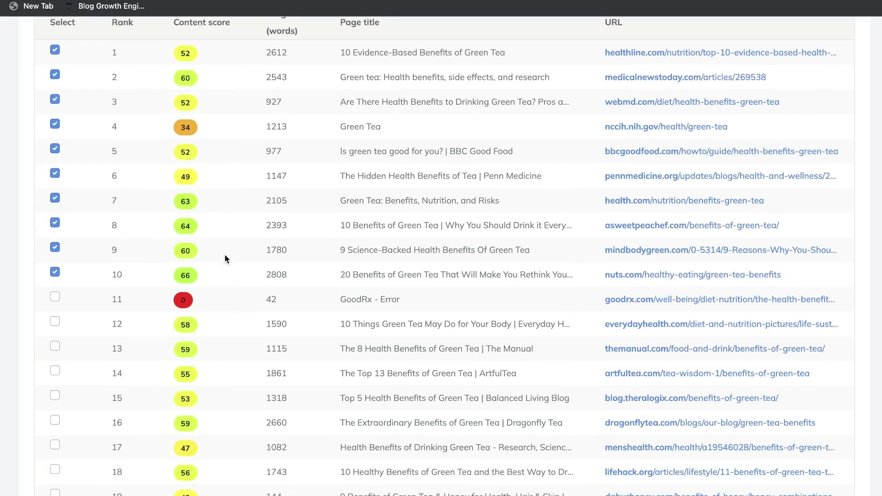
scroll(226, 258, "up", 1)
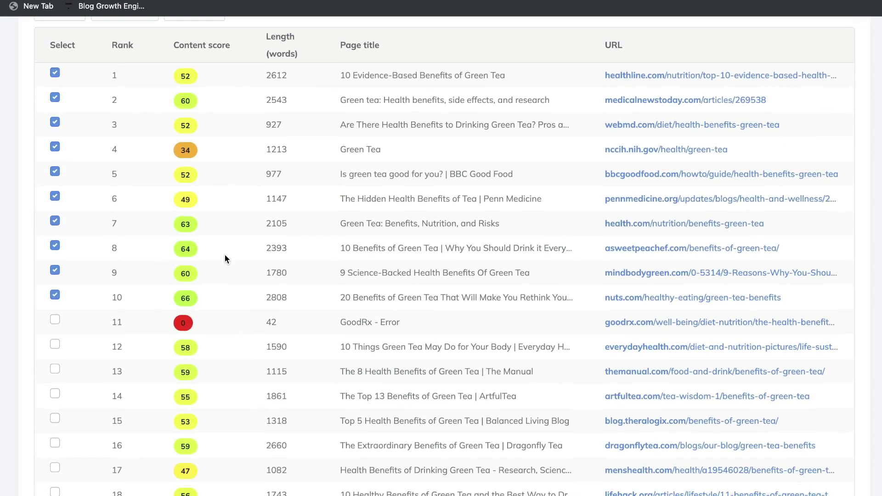
scroll(200, 300, "up", 5)
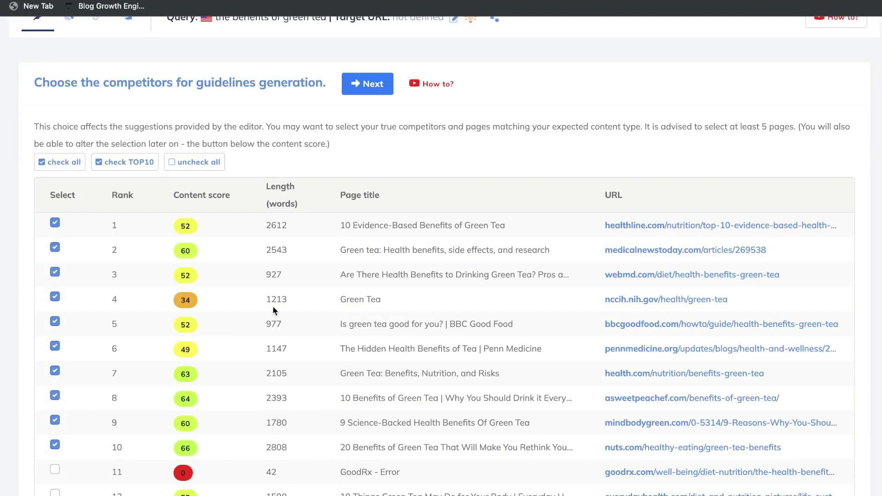
scroll(272, 305, "up", 1)
left_click(379, 115)
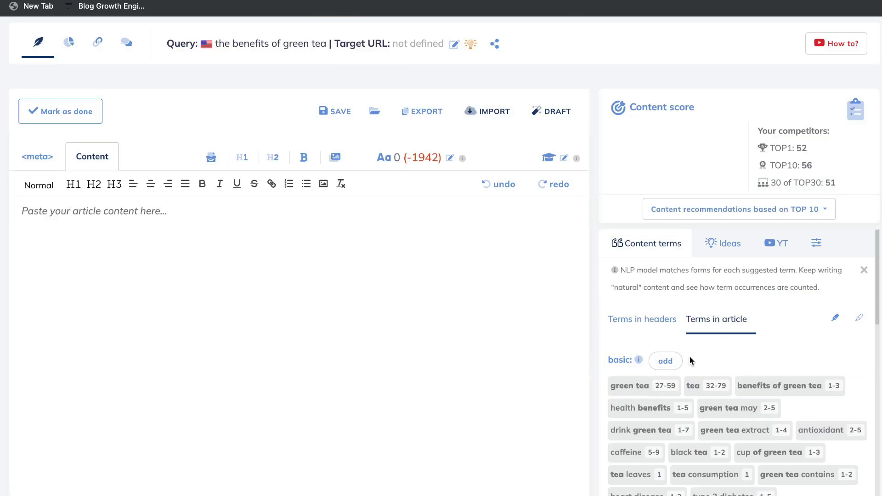
Examine the content score, the empty article editor and the basic terms suggested for use in the article
scroll(643, 338, "down", 1)
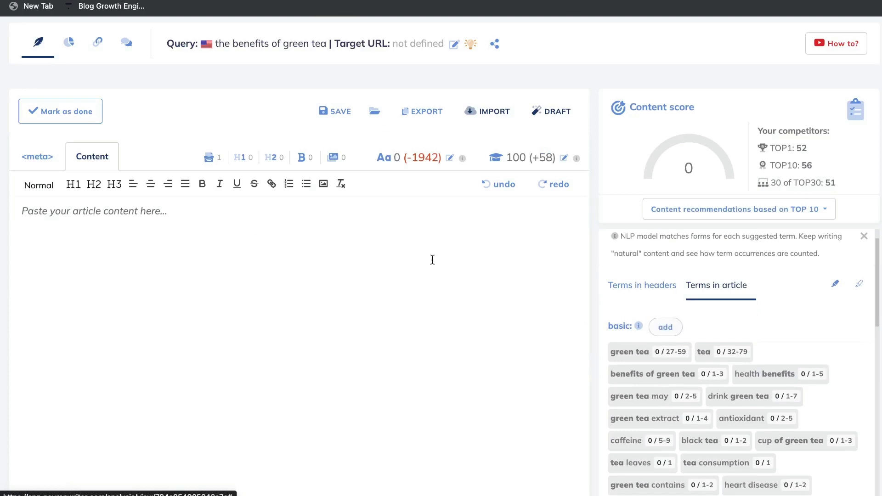
left_click(108, 214)
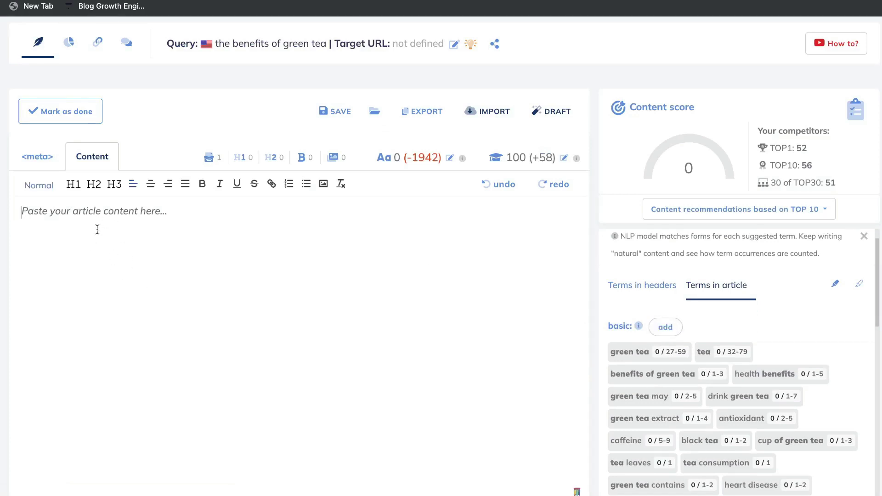
scroll(769, 197, "up", 1)
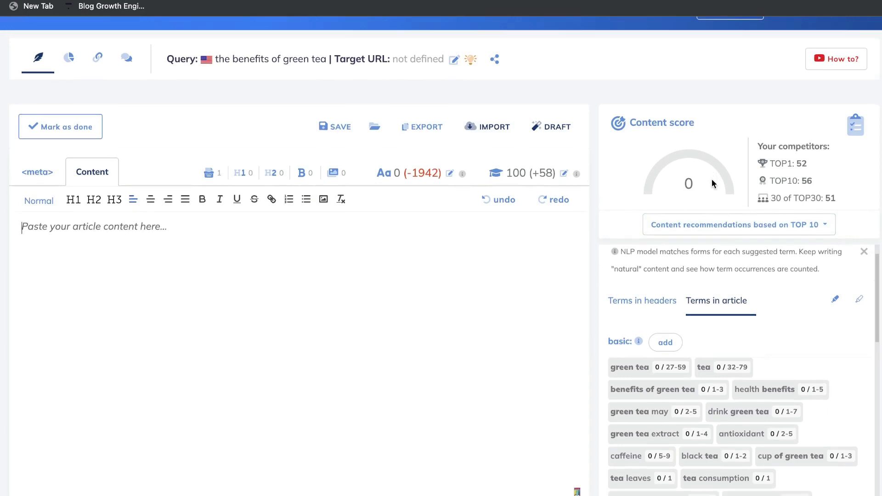
scroll(712, 183, "down", 1)
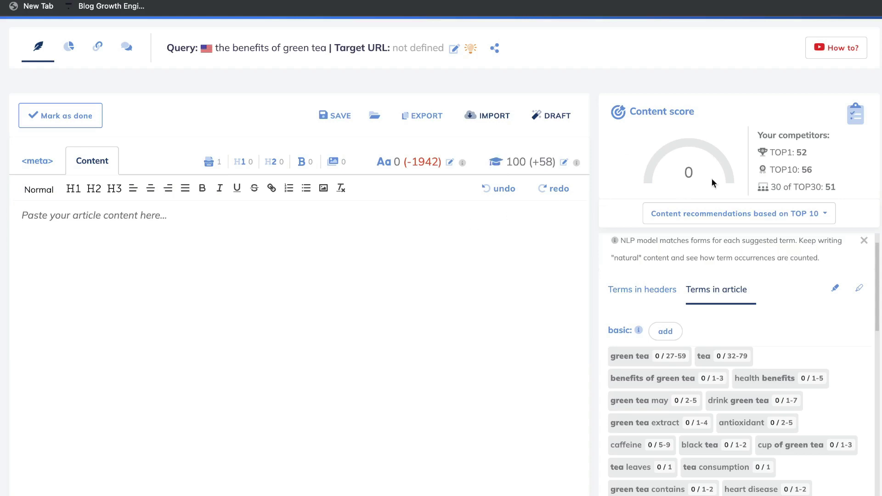
scroll(609, 164, "down", 3)
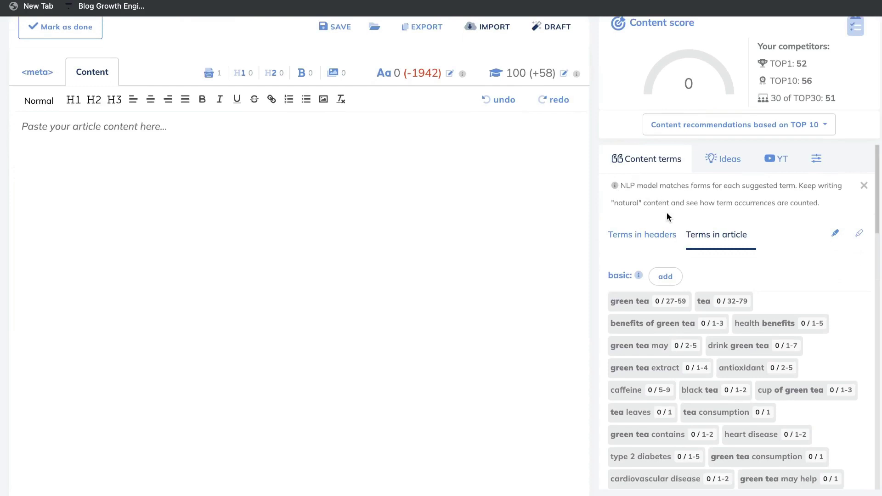
scroll(668, 218, "down", 2)
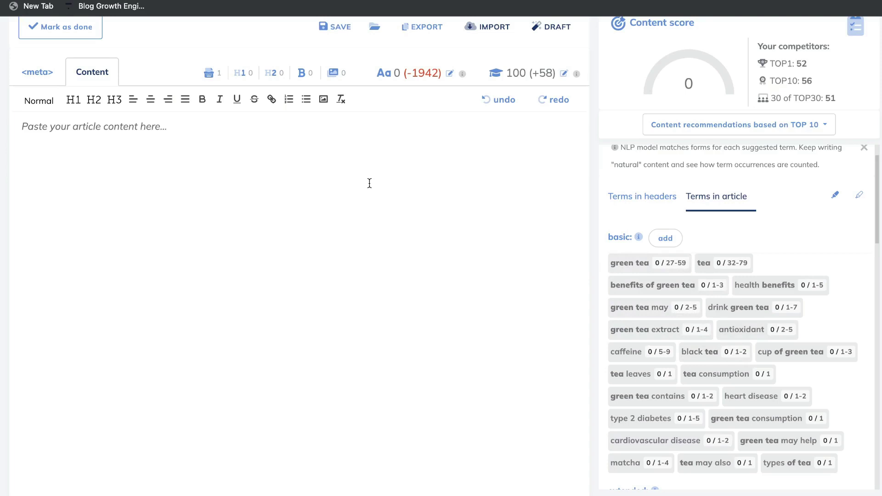
scroll(716, 276, "down", 1)
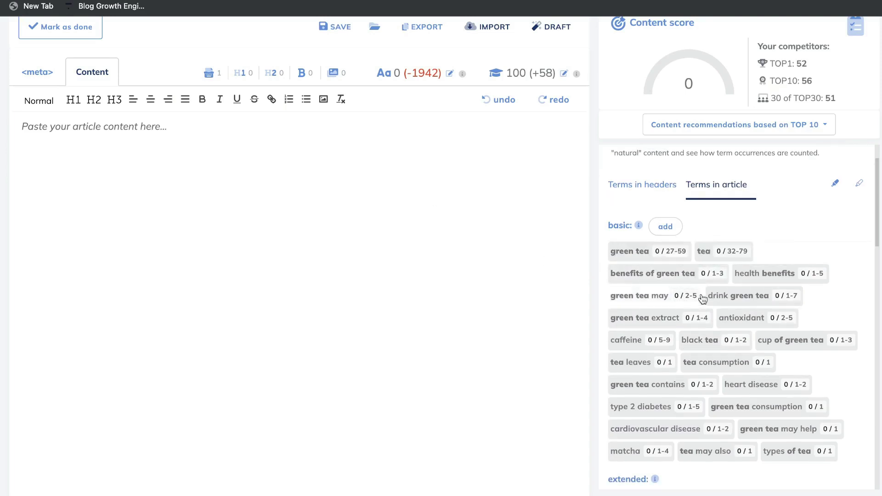
scroll(702, 299, "down", 1)
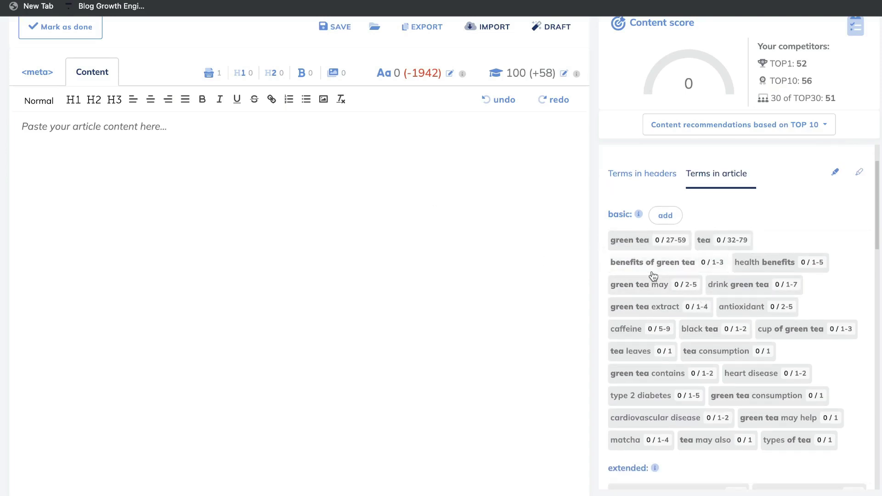
mouse_move(659, 242)
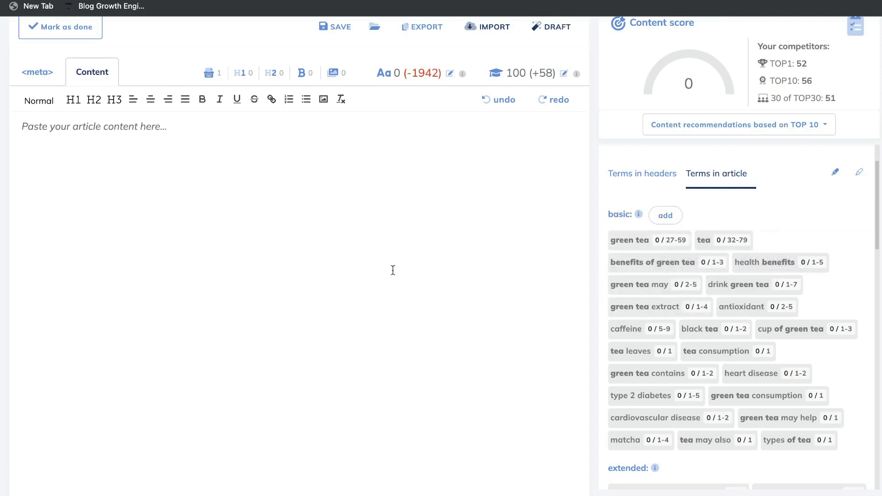
Show the suggested terms in headers and look through the H1 and H2 terms
left_click(642, 174)
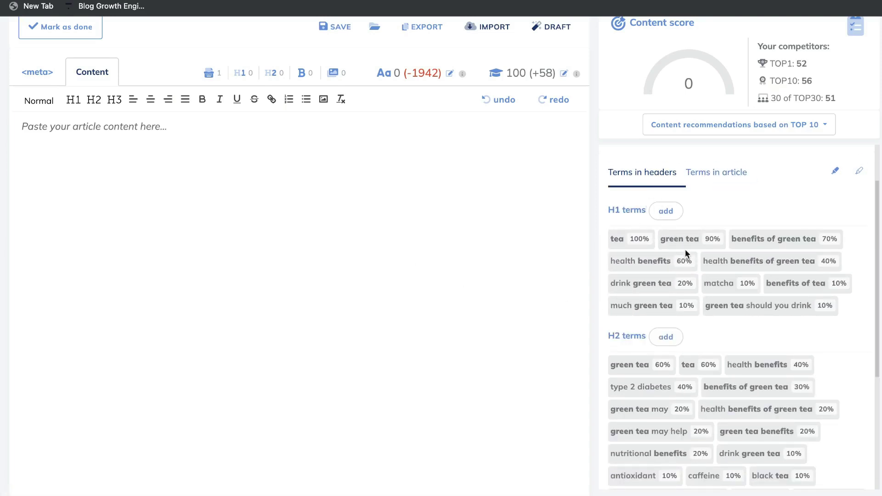
scroll(685, 253, "down", 5)
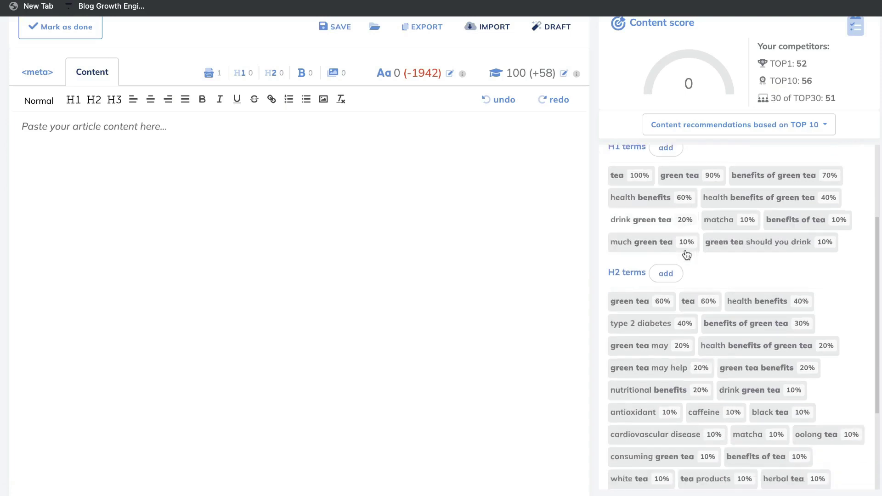
scroll(687, 255, "up", 8)
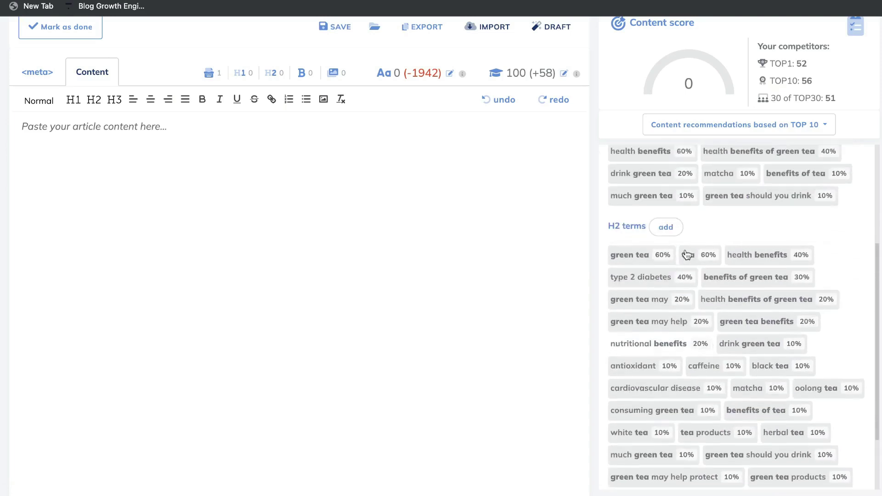
Show the content ideas and expand the questions to answer to read through them
left_click(708, 265)
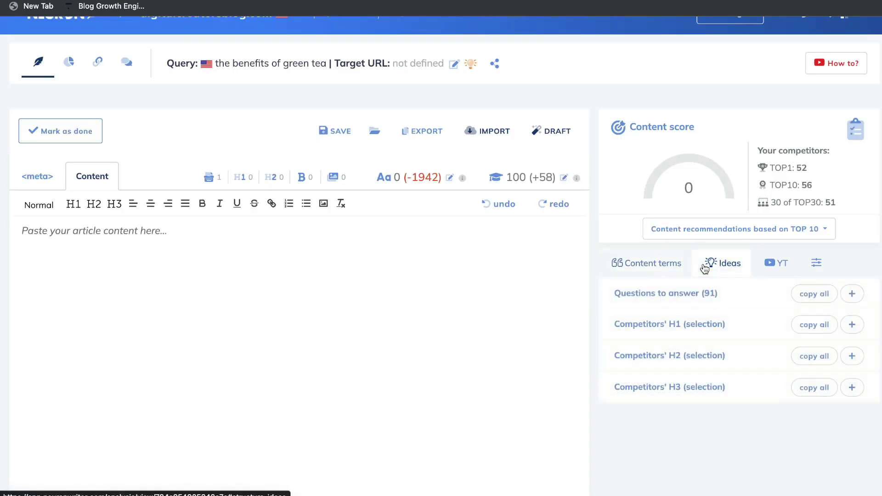
scroll(718, 317, "down", 1)
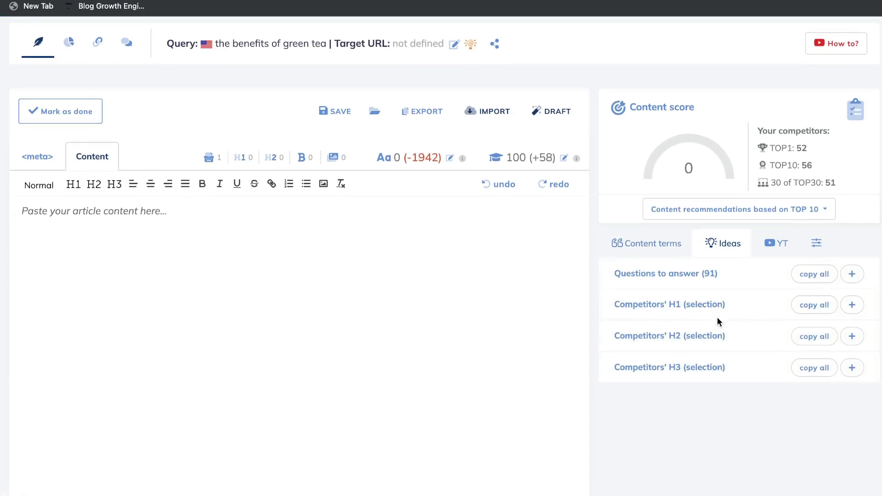
scroll(717, 320, "down", 1)
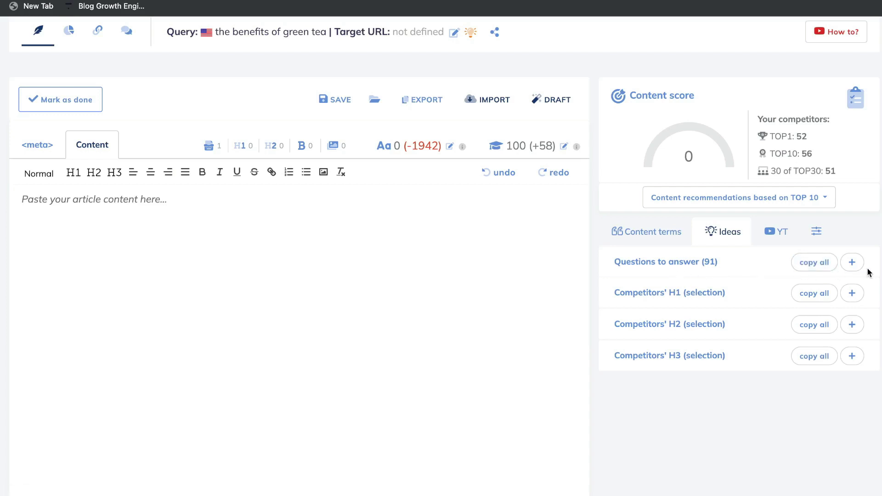
left_click(708, 266)
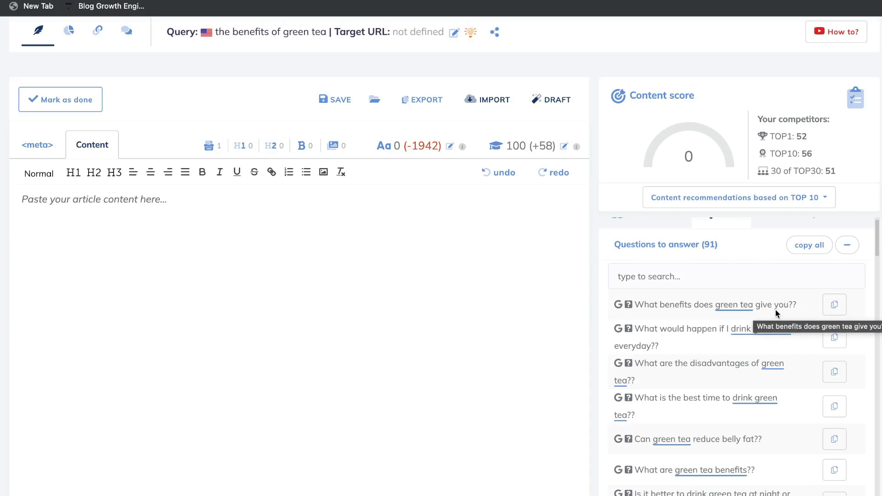
scroll(776, 309, "down", 2)
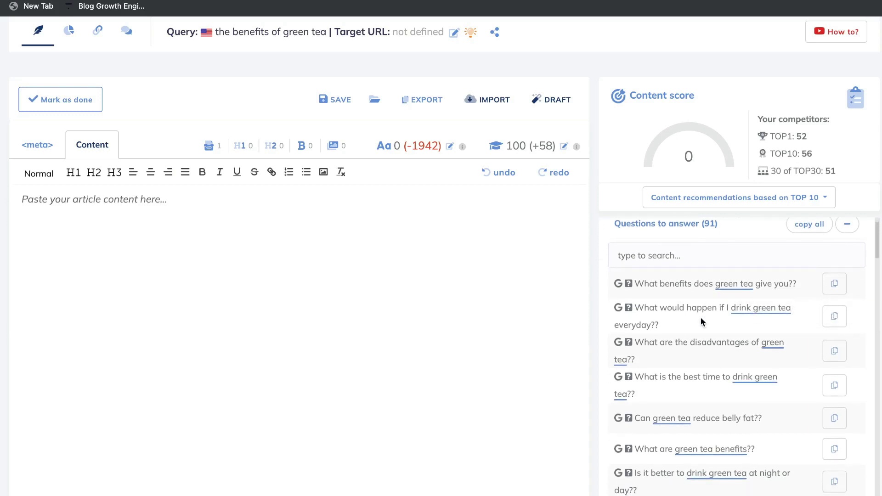
Read further through the suggested questions to answer about green tea, then collapse the list
scroll(705, 319, "down", 1)
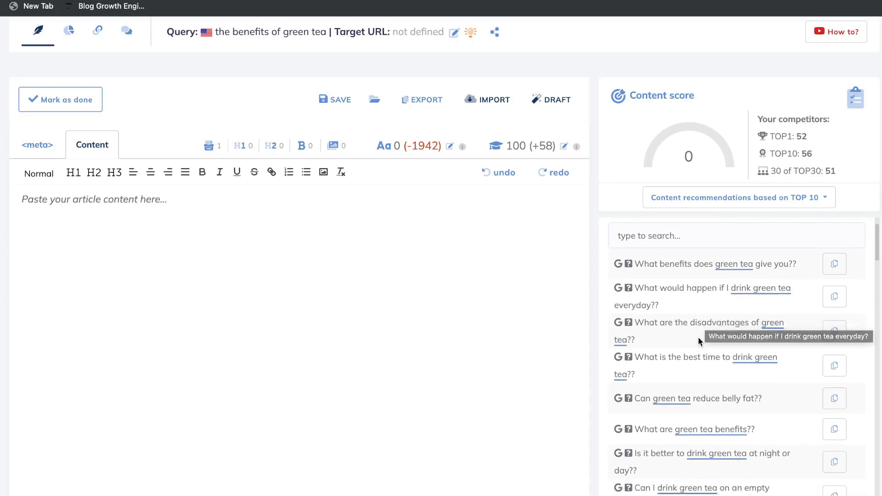
scroll(723, 338, "down", 1)
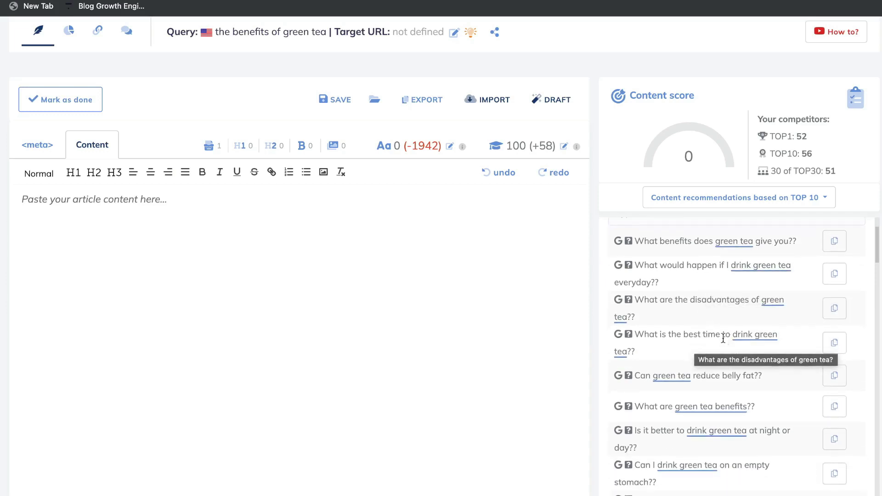
scroll(735, 382, "down", 3)
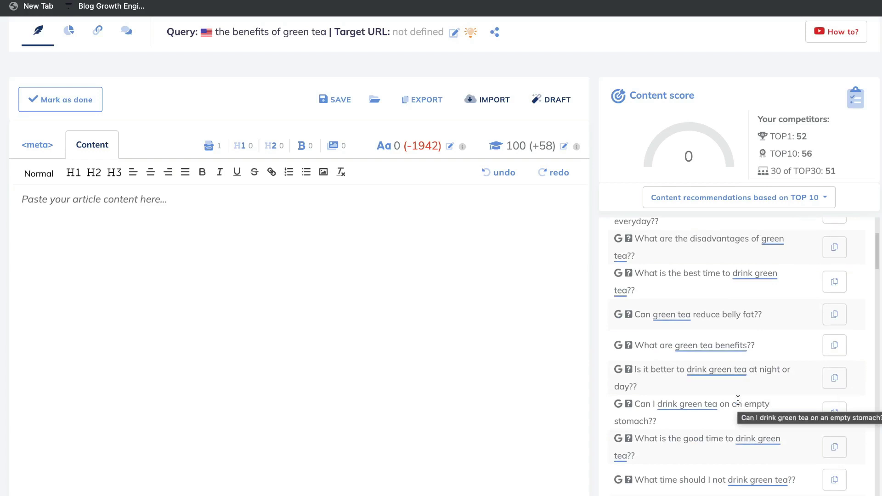
scroll(738, 401, "up", 7)
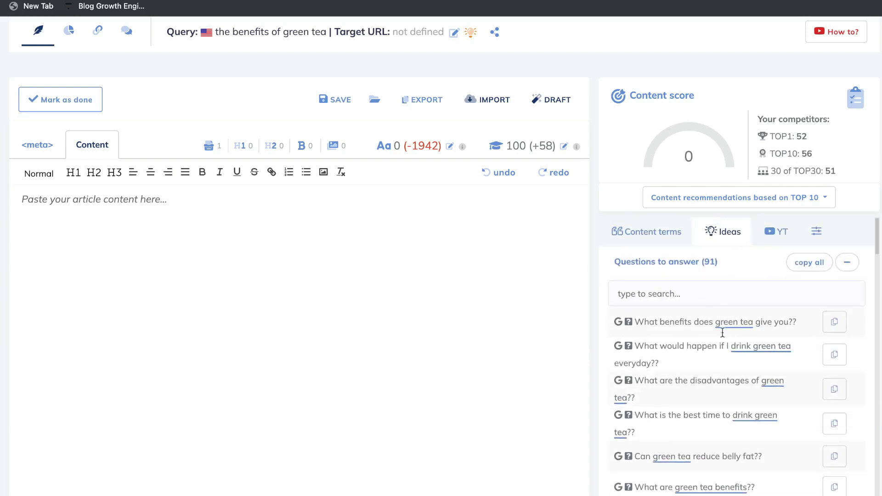
left_click(846, 262)
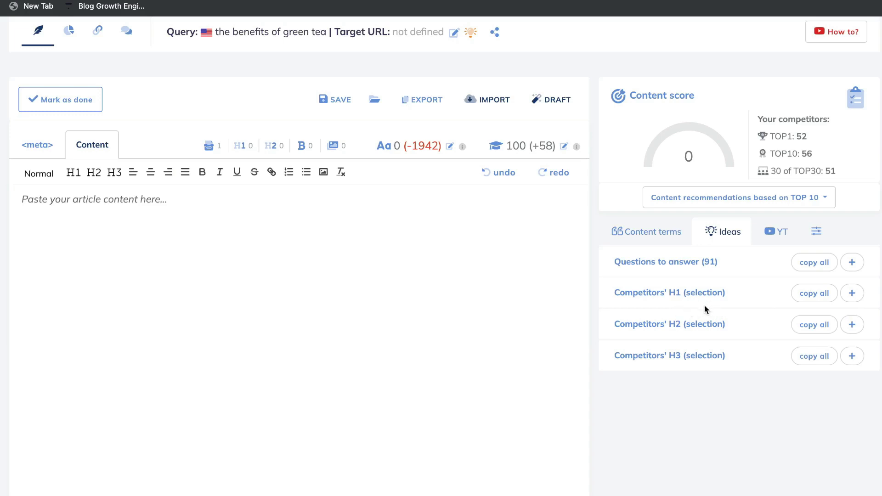
Expand the competitors' H1 headings, read through them and collapse the list again
left_click(851, 294)
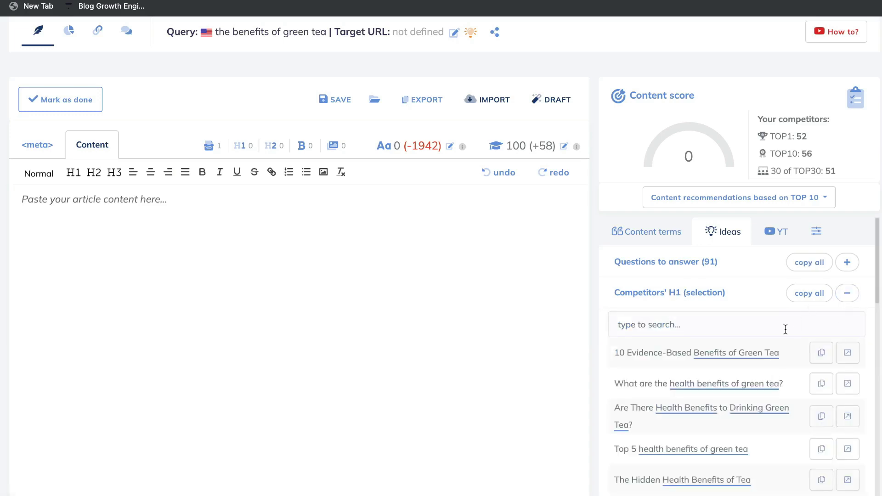
scroll(773, 341, "down", 1)
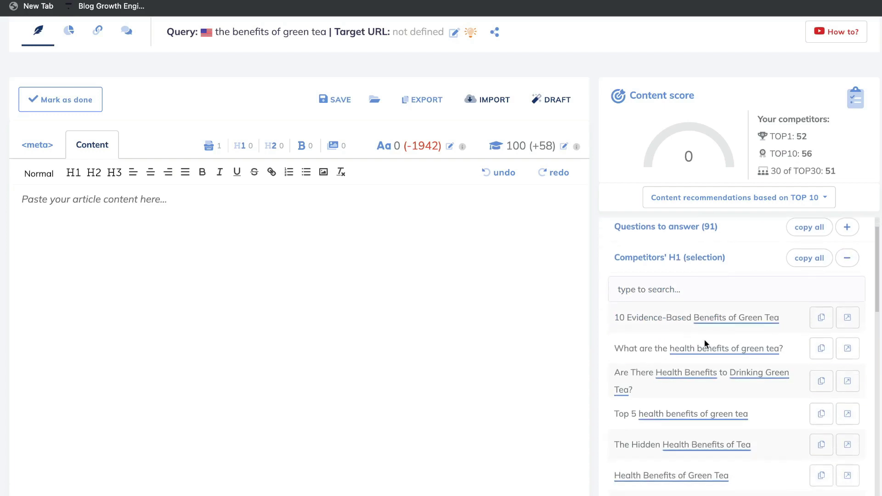
scroll(705, 341, "down", 2)
scroll(705, 341, "up", 1)
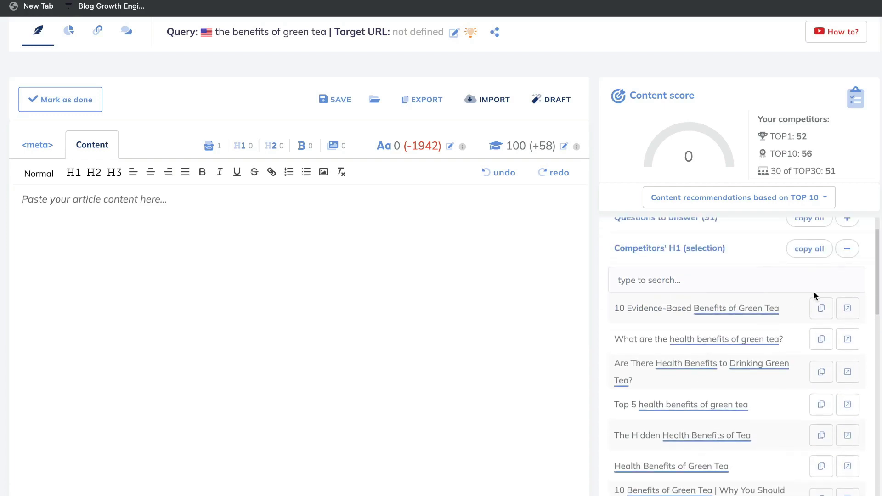
scroll(750, 311, "down", 1)
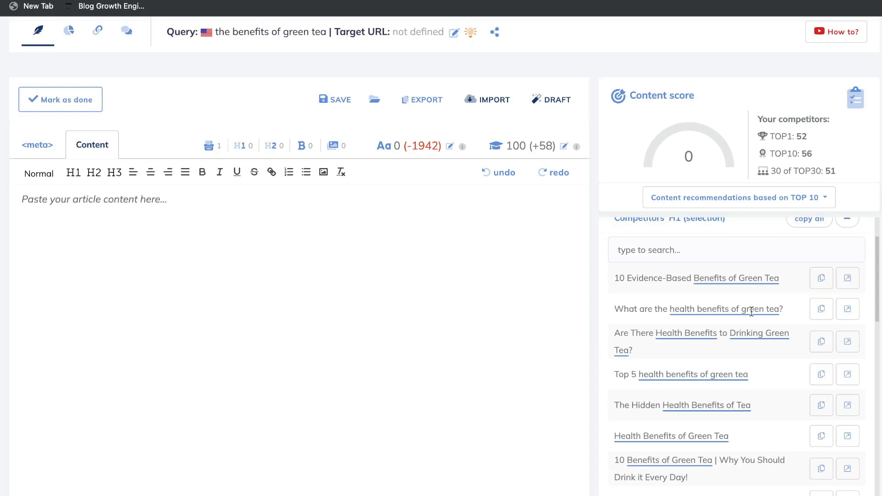
scroll(751, 311, "down", 2)
scroll(781, 317, "up", 4)
left_click(846, 293)
Expand the competitors' H2 headings, look through them and collapse the list again
left_click(848, 326)
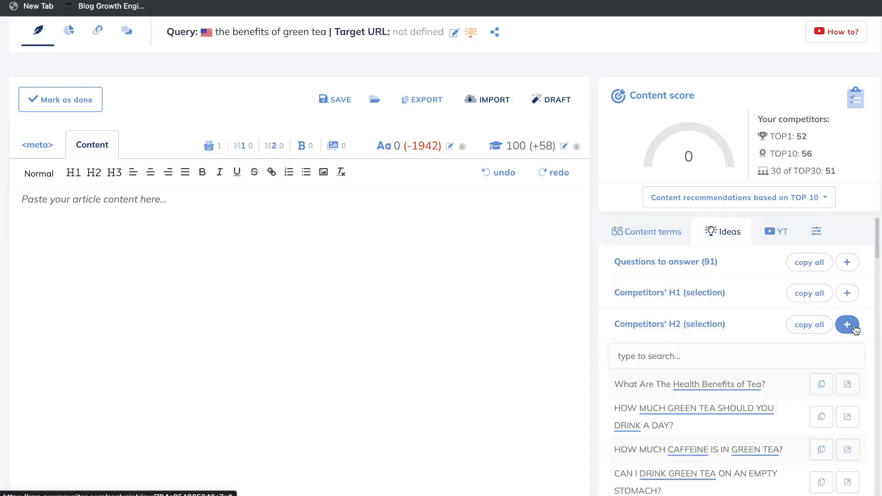
scroll(787, 388, "down", 6)
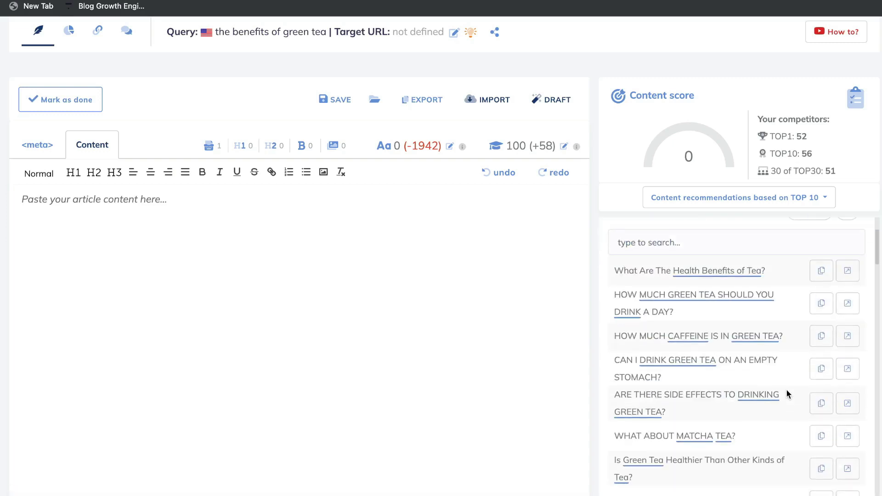
scroll(786, 389, "up", 5)
scroll(786, 388, "up", 1)
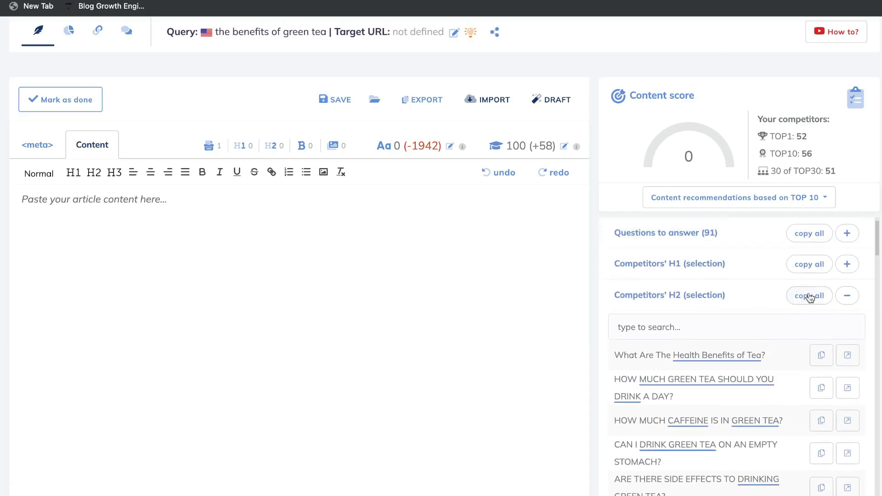
left_click(847, 294)
Get YouTube ideas for the query and look through the suggested green tea videos
left_click(773, 232)
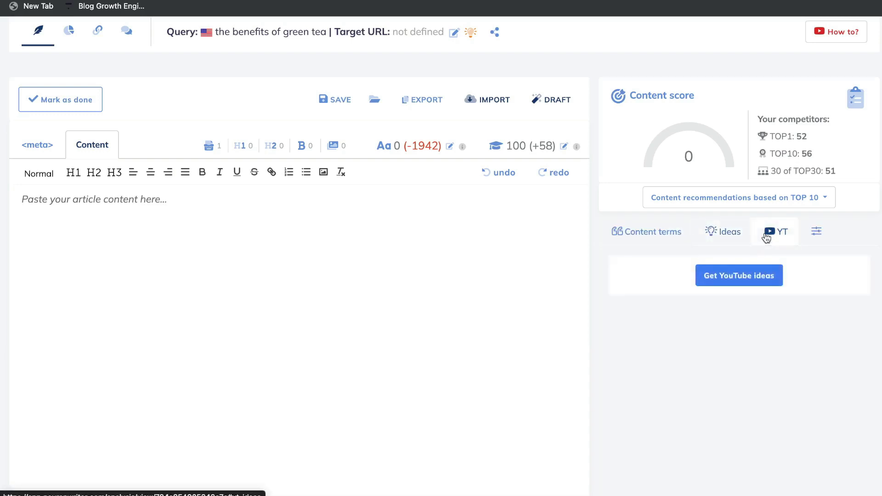
left_click(757, 280)
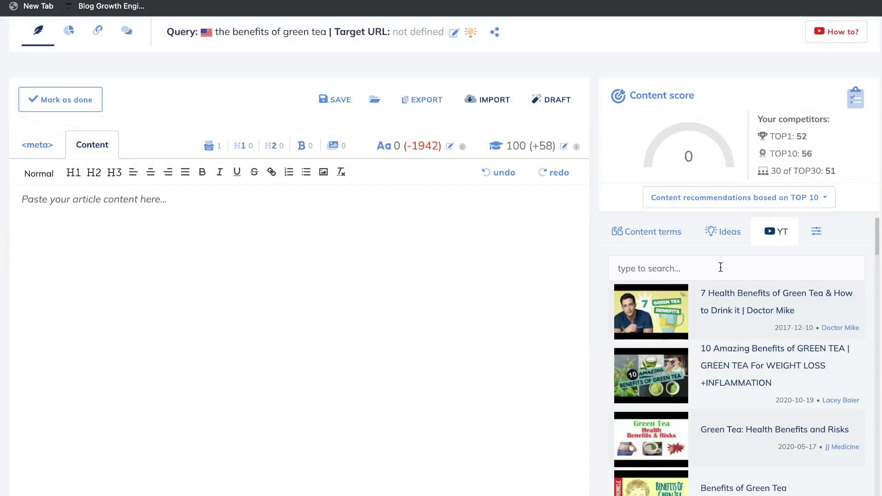
scroll(720, 265, "down", 1)
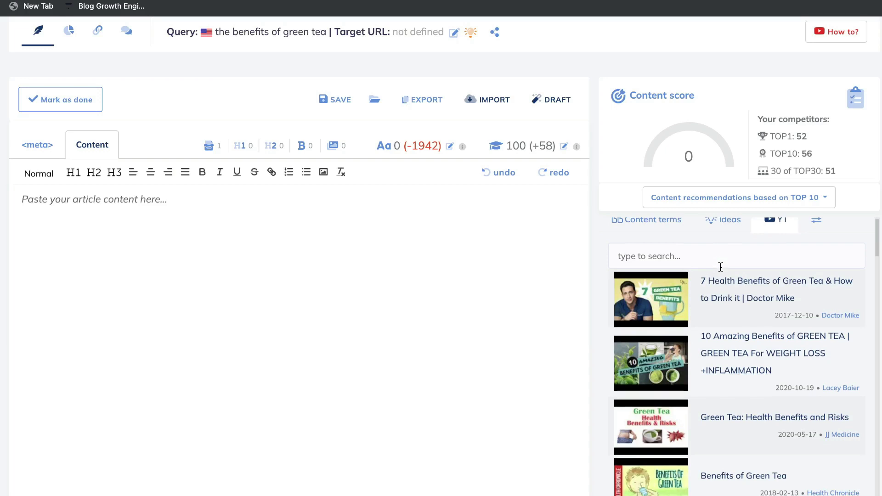
scroll(764, 344, "down", 1)
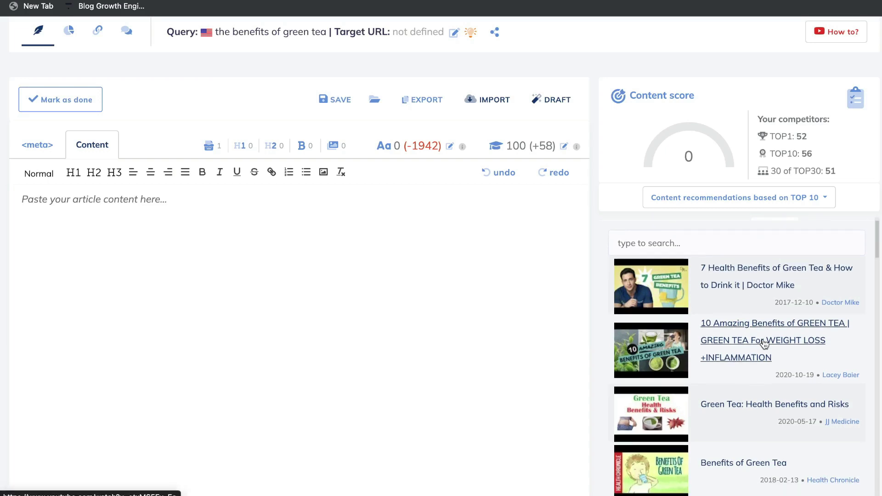
scroll(764, 343, "down", 1)
scroll(764, 344, "up", 1)
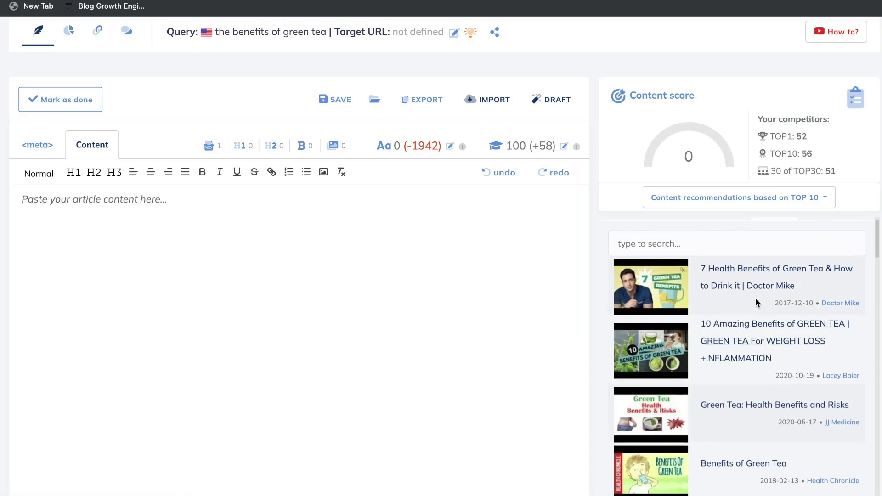
scroll(735, 257, "up", 1)
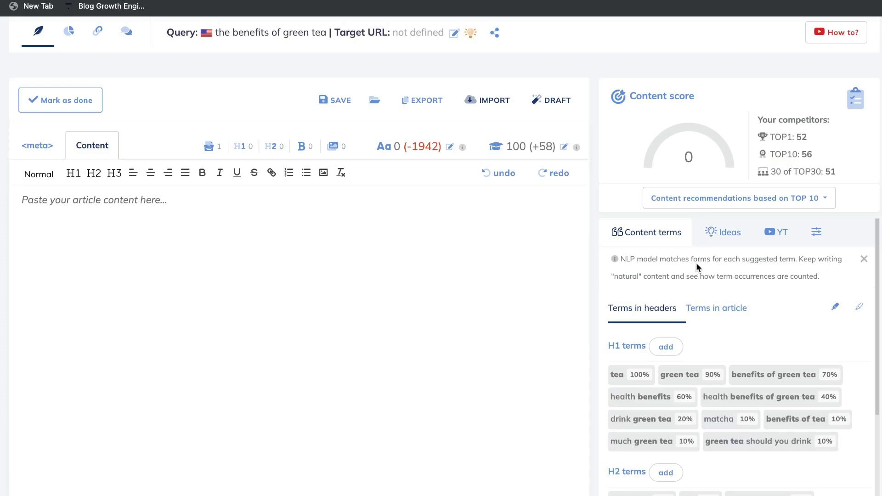
Return to the content ideas and expand the questions to answer to find one for the article
scroll(705, 257, "down", 1)
scroll(717, 248, "up", 1)
left_click(724, 233)
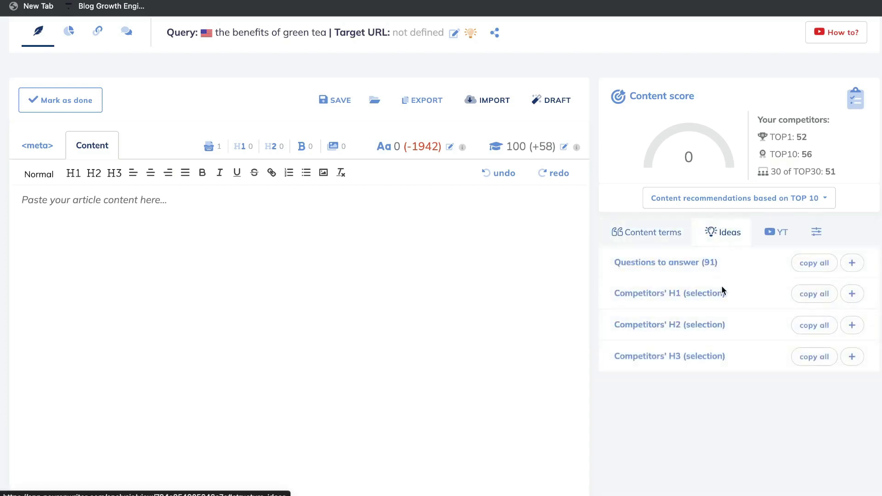
scroll(309, 226, "down", 1)
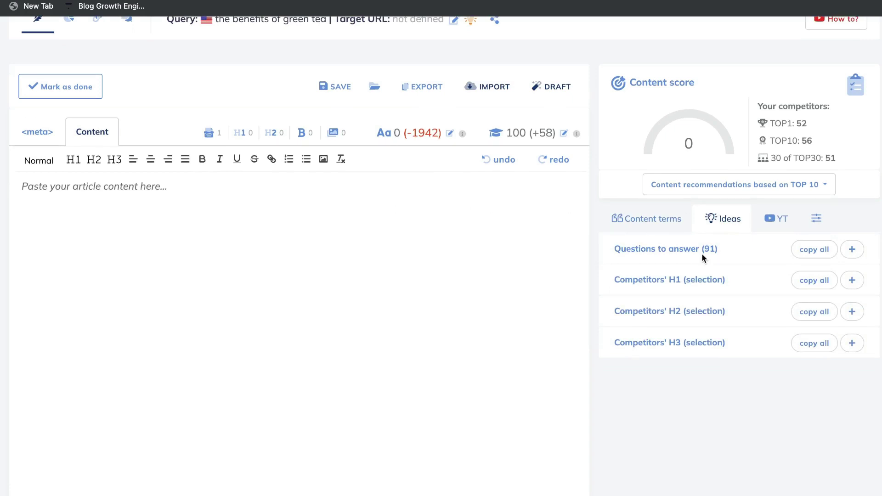
left_click(852, 249)
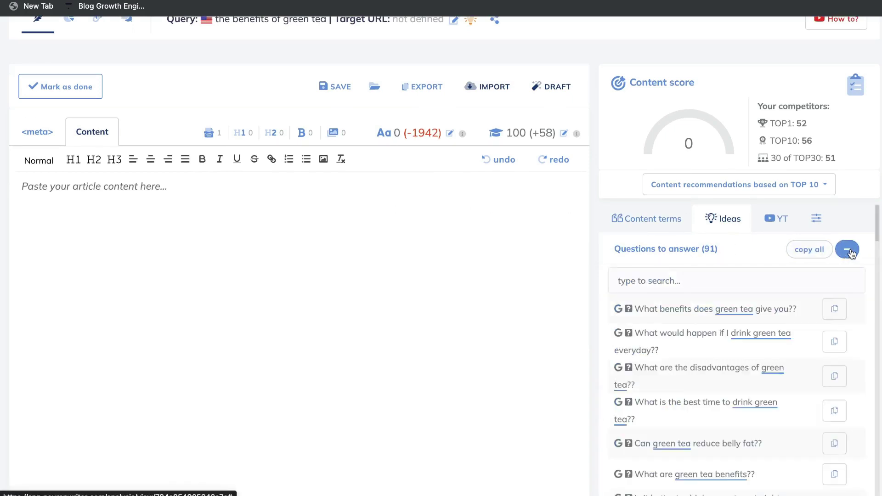
scroll(770, 292, "down", 1)
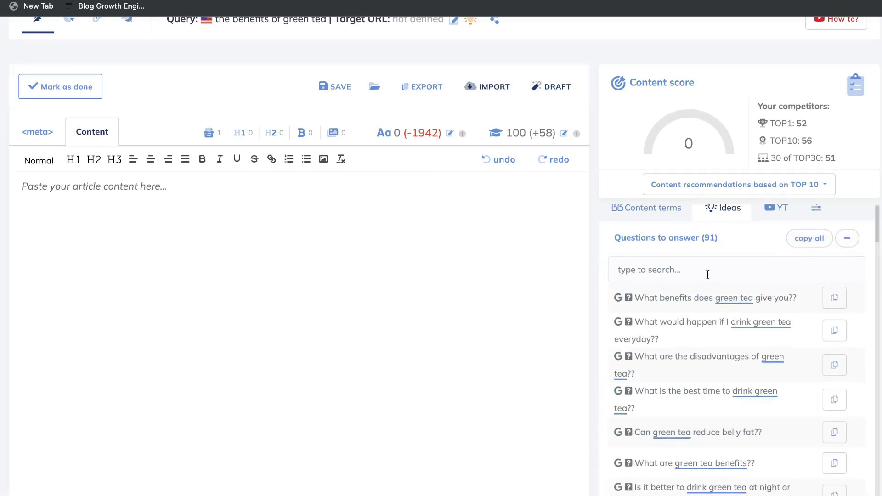
scroll(707, 275, "down", 1)
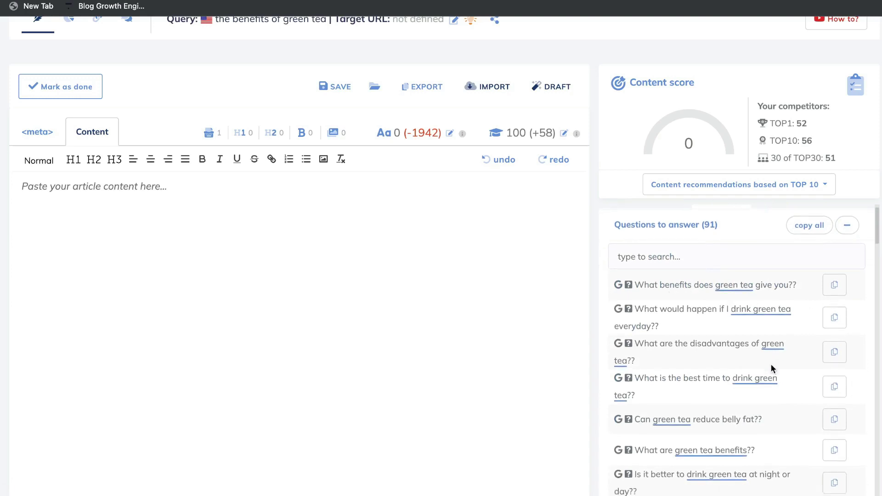
Add the suggested question "What are green tea benefits?" as the first line of the article
scroll(771, 365, "down", 2)
left_click(237, 271)
type("What are green tea benefits?")
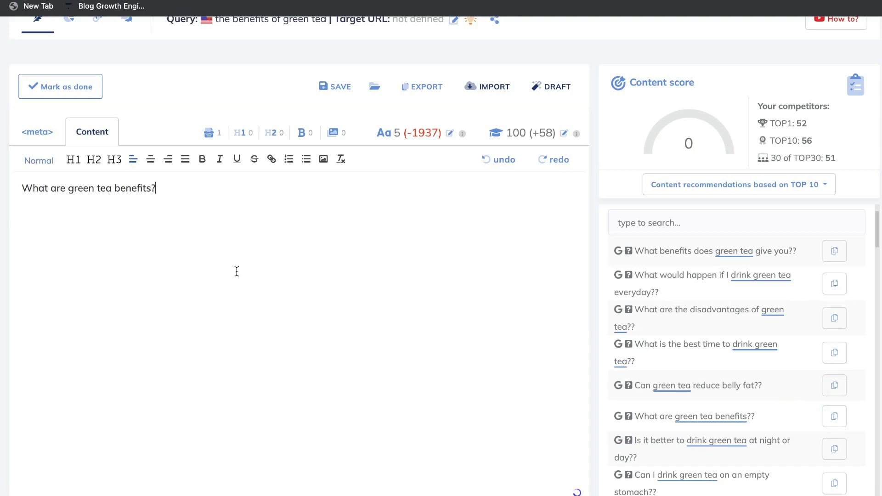
Generate an AI Start paragraph from the question "What are green tea benefits?" and use the generated text in the article
scroll(233, 271, "up", 1)
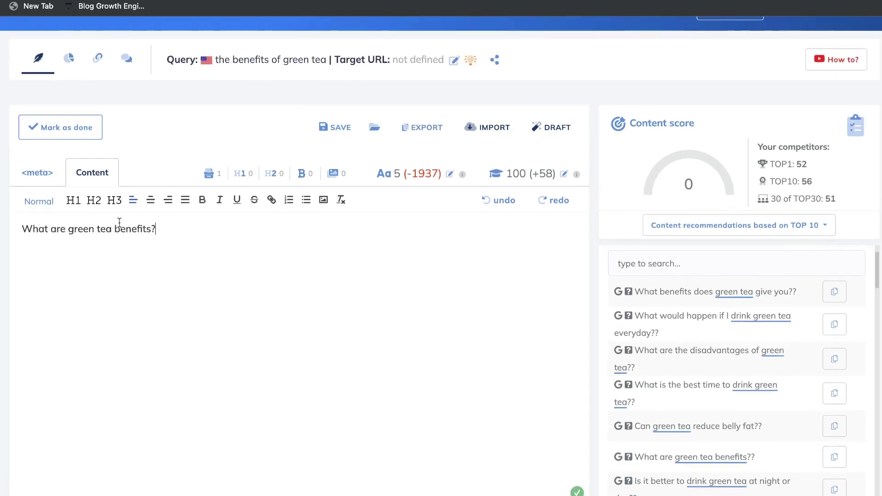
triple_click(83, 227)
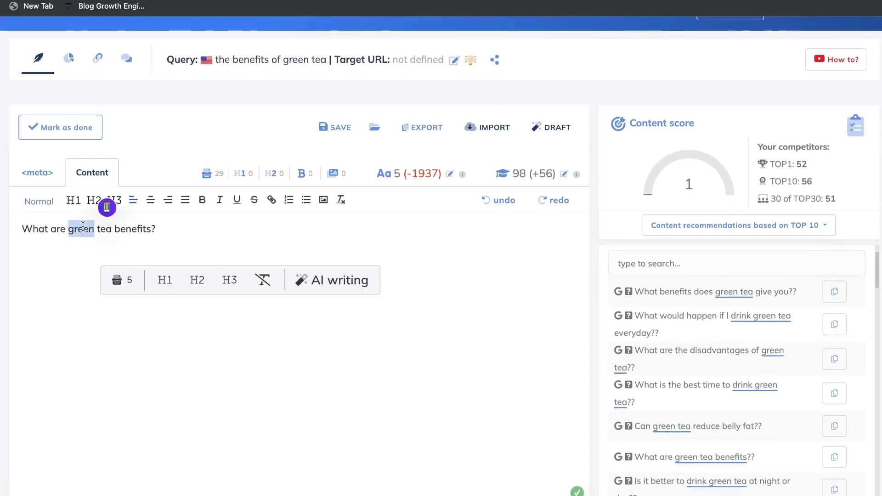
triple_click(109, 229)
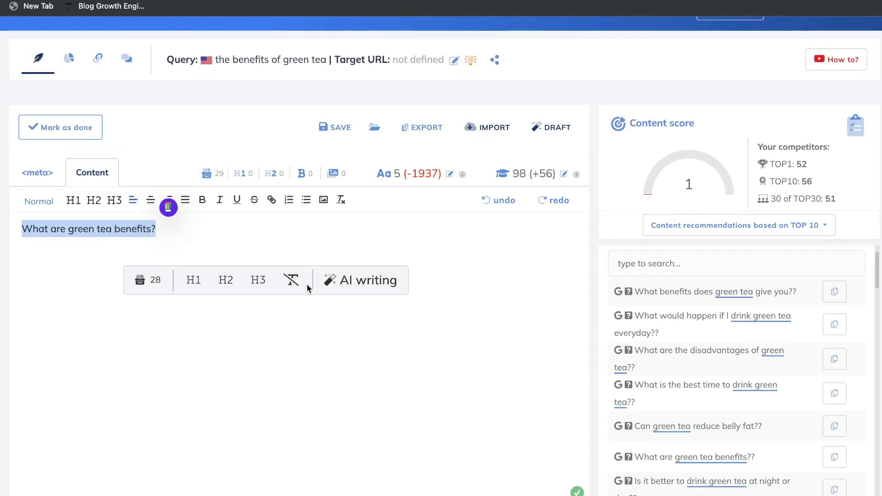
left_click(349, 288)
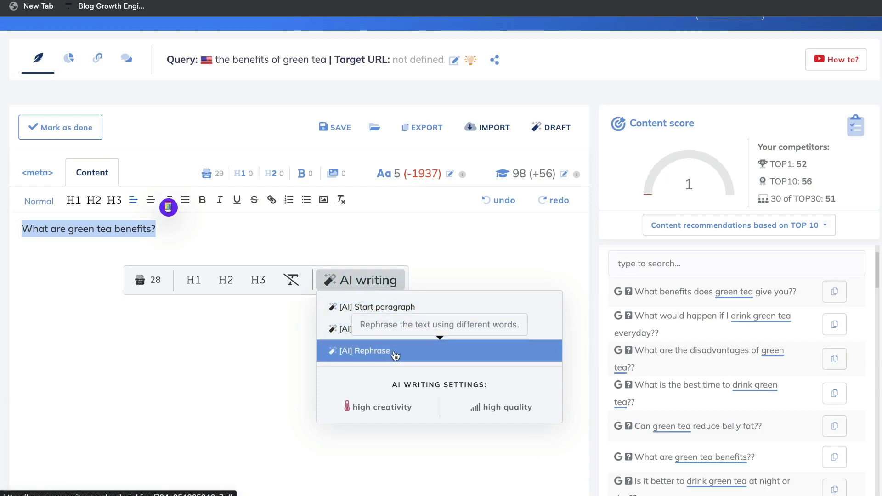
left_click(378, 315)
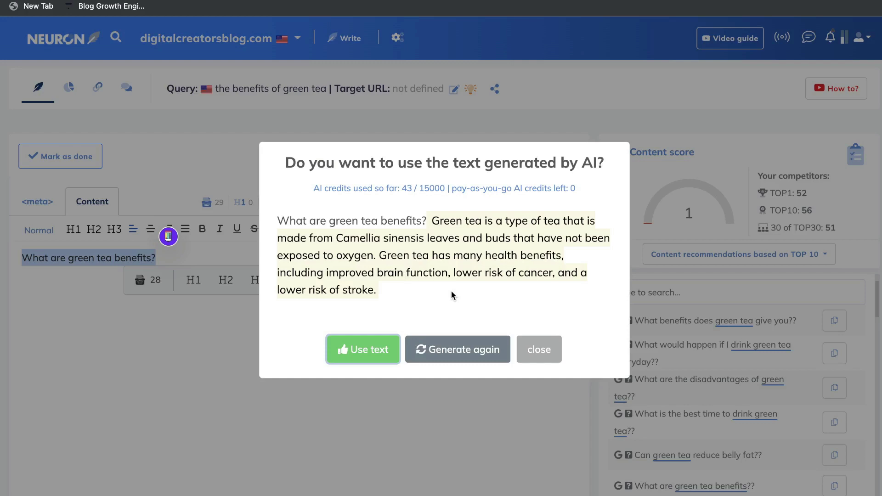
left_click(374, 350)
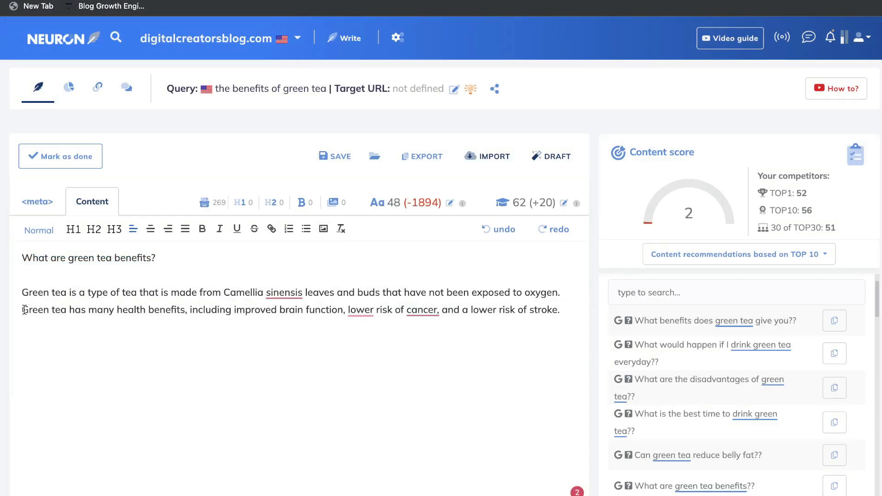
Generate and insert an AI Start paragraph from the sentence on green tea's many health benefits, removing the extra blank line above it
left_click_drag(24, 310, 519, 339)
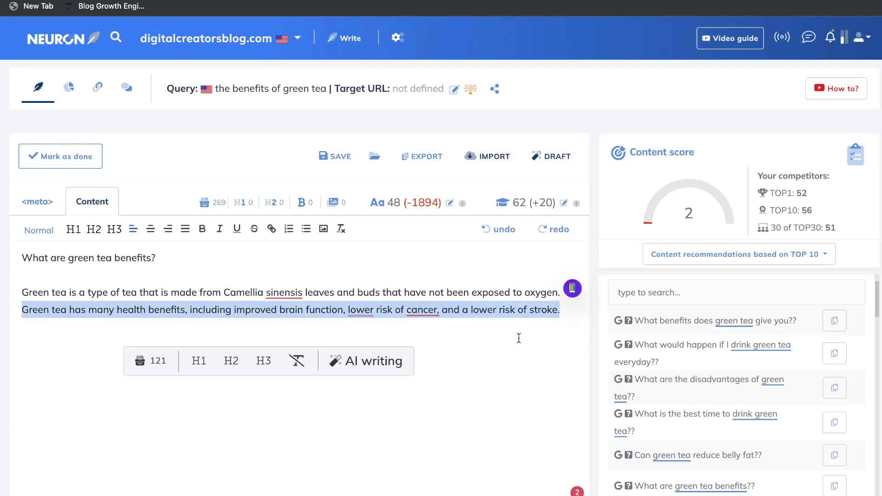
left_click(406, 354)
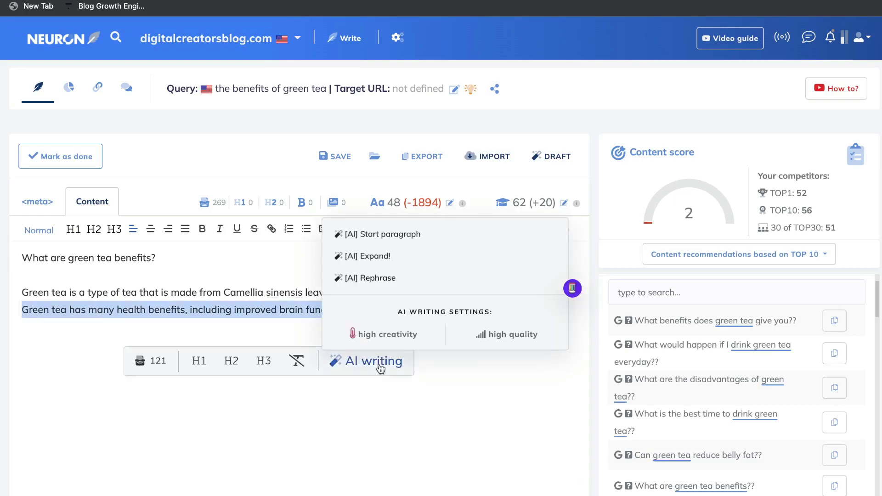
left_click(380, 234)
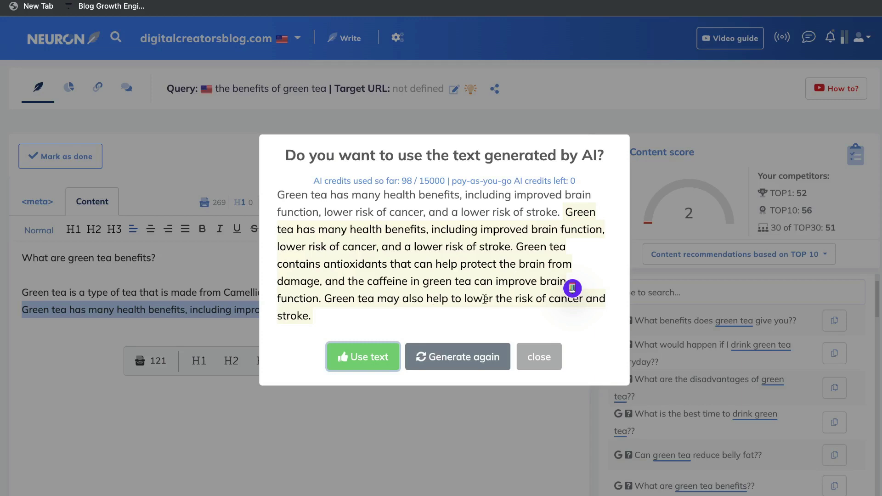
left_click(363, 357)
left_click(132, 330)
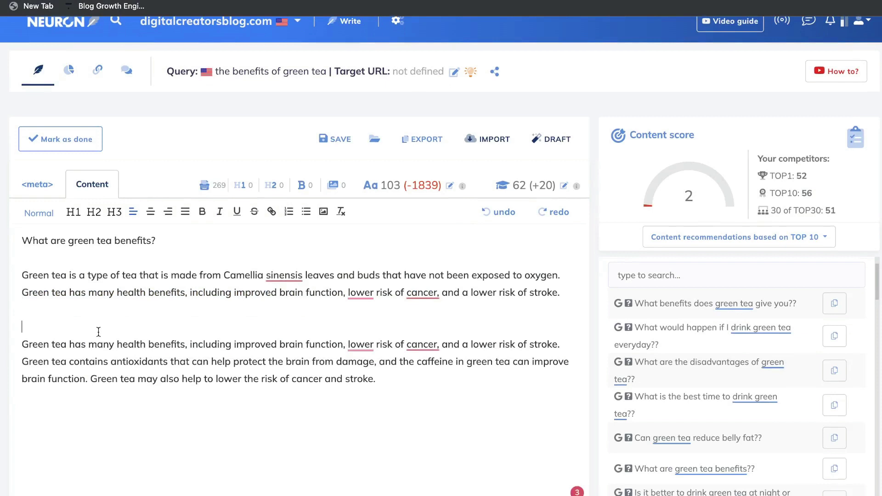
key("BackSpace")
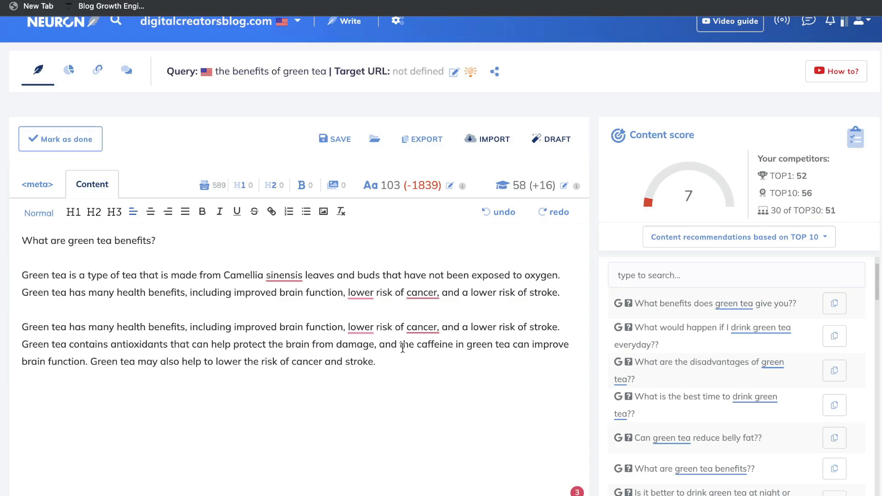
Show the content terms suggested for use in the article and examine the basic and extended lists
mouse_move(361, 328)
scroll(668, 299, "up", 3)
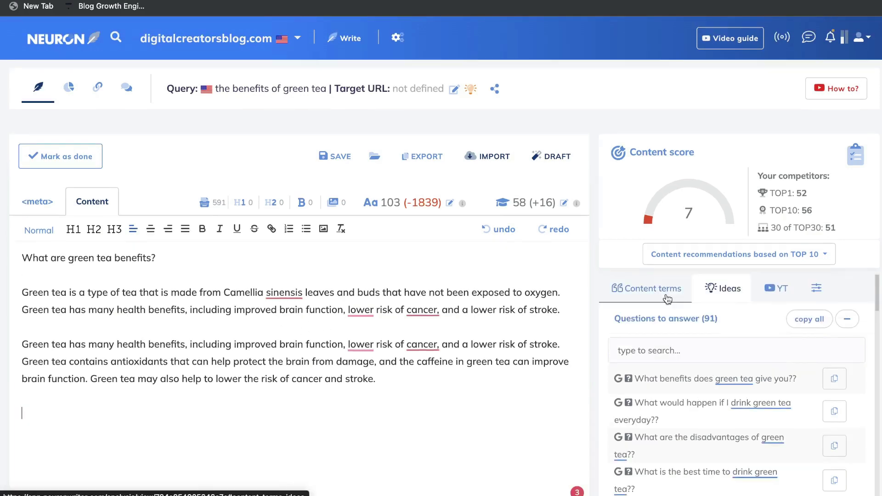
left_click(667, 299)
scroll(678, 332, "down", 1)
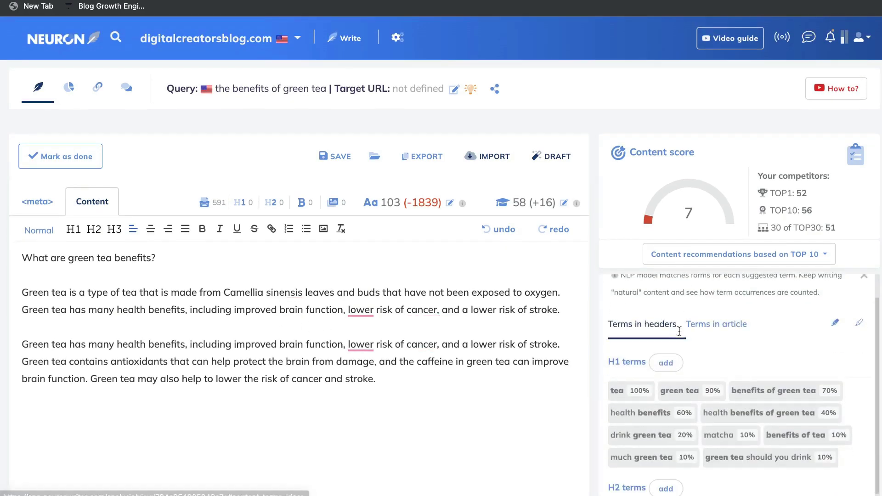
scroll(681, 336, "up", 1)
left_click(718, 365)
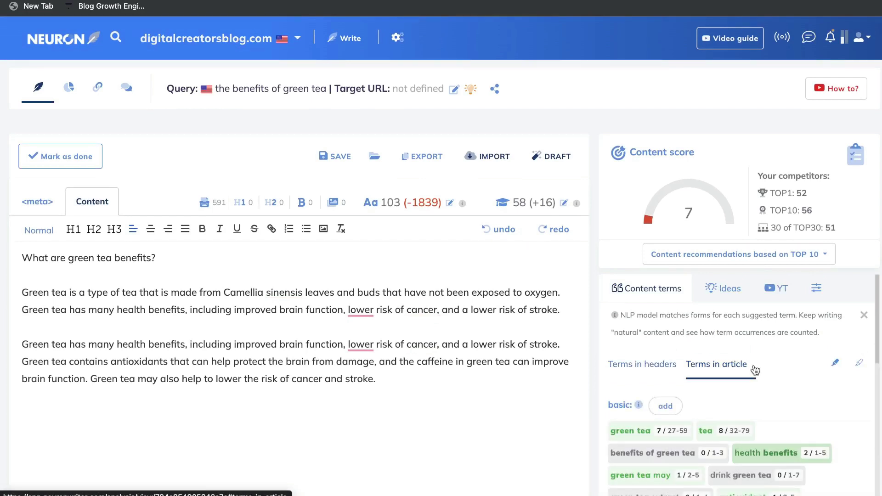
scroll(755, 370, "down", 1)
scroll(754, 370, "down", 3)
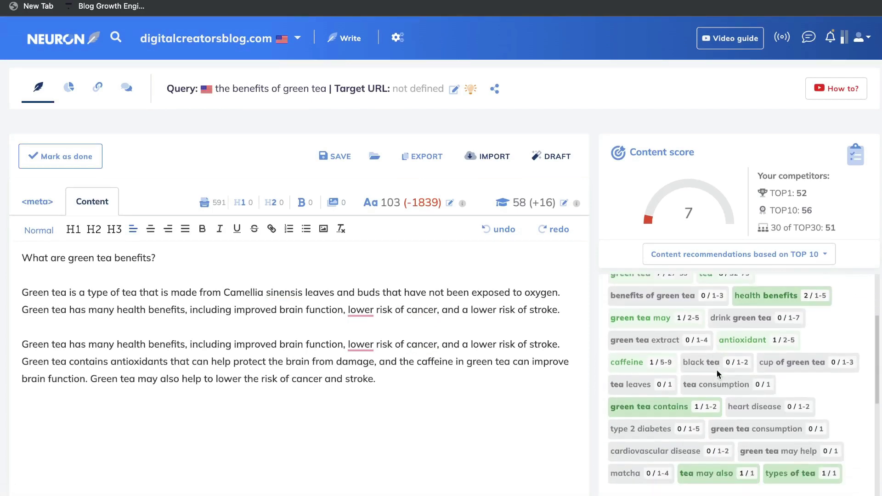
scroll(718, 374, "down", 1)
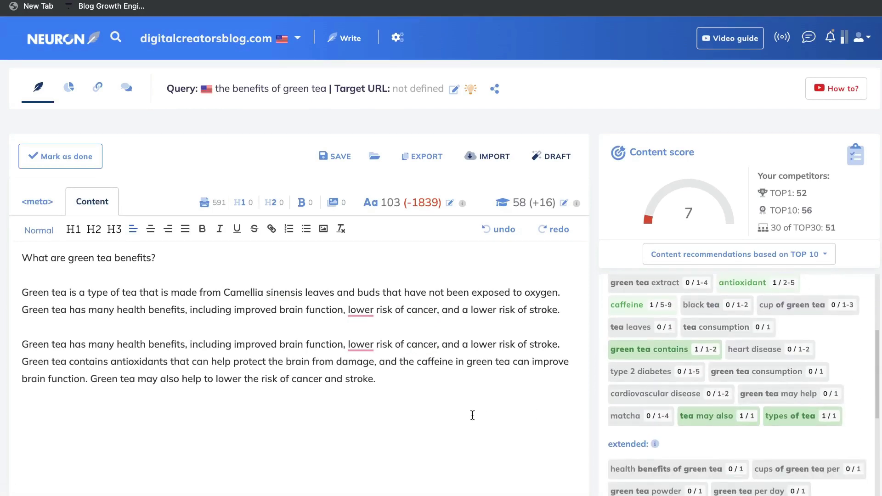
scroll(472, 416, "down", 4)
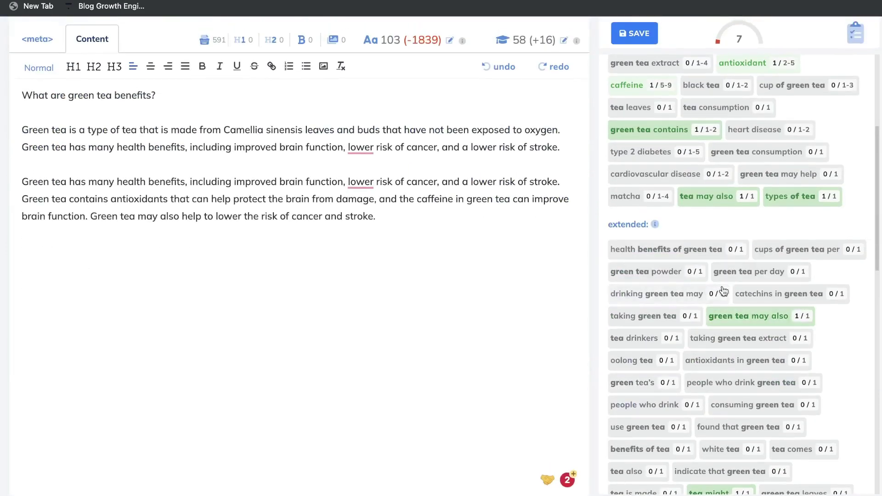
Copy the extended term "antioxidants in green tea" and paste it as a new line at the end of the article
left_click(737, 327)
left_click(693, 74)
left_click(317, 318)
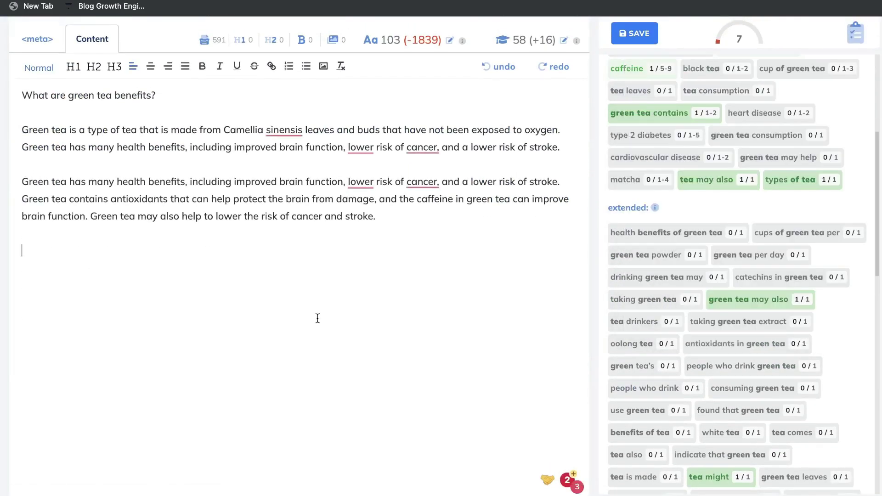
key("ctrl+v")
scroll(104, 387, "up", 4)
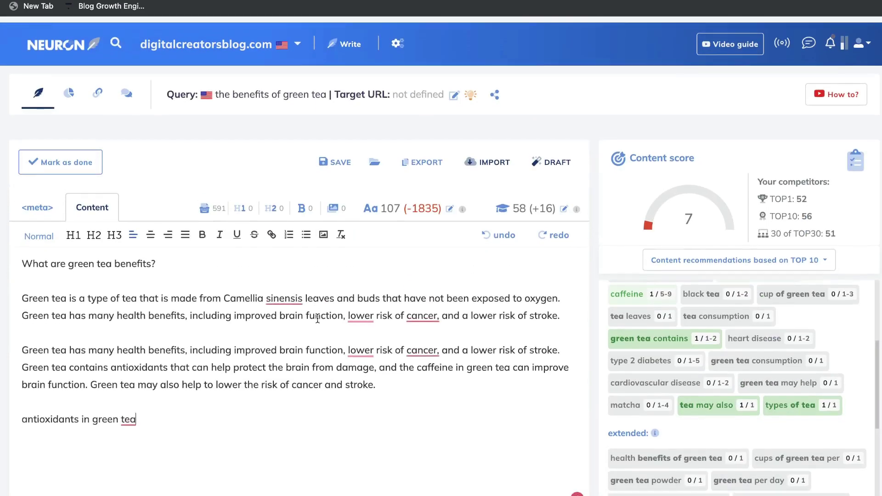
Generate AI text from the line "antioxidants in green tea" and use the result in the article
triple_click(83, 413)
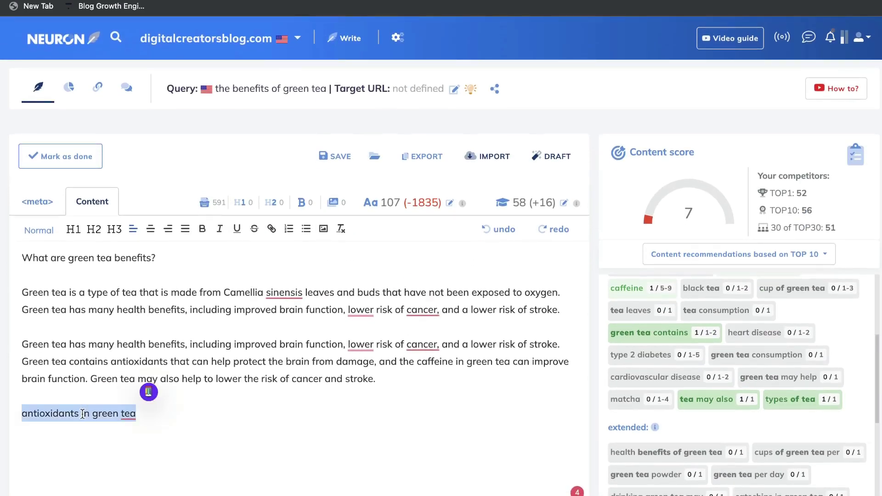
double_click(108, 418)
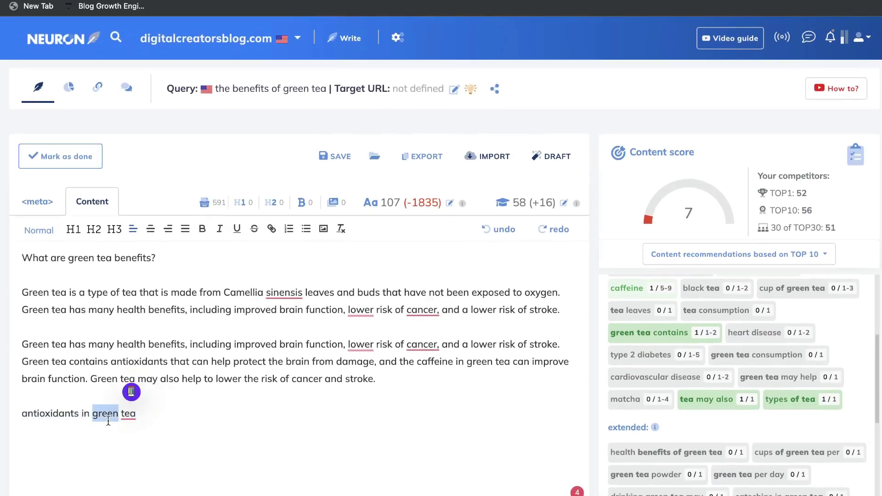
triple_click(80, 418)
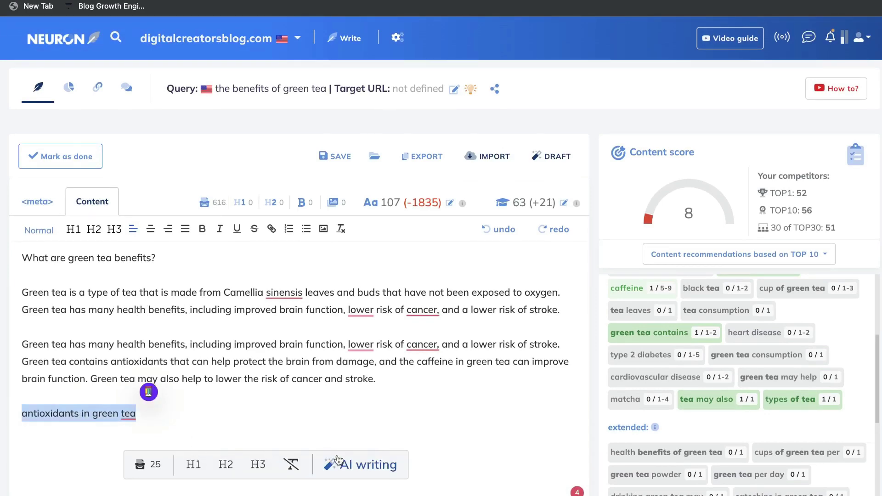
left_click(338, 463)
left_click(359, 361)
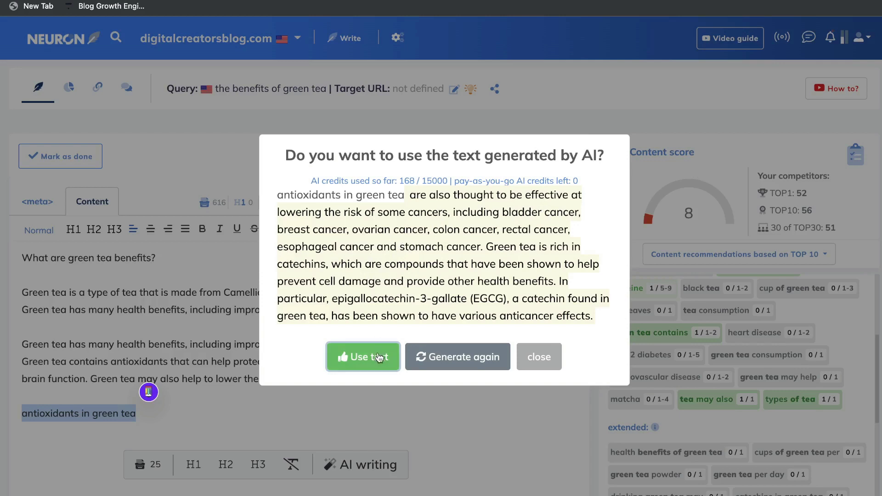
left_click(380, 357)
scroll(378, 353, "down", 4)
scroll(378, 353, "up", 1)
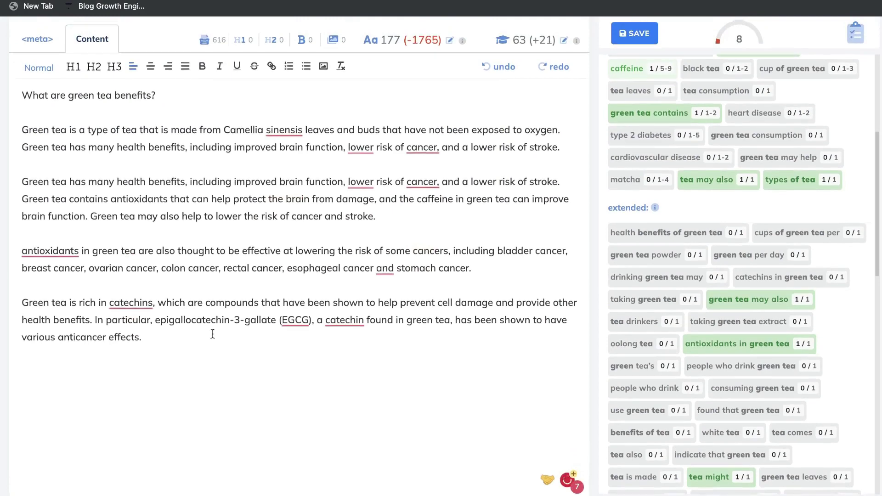
Examine the last generated paragraph and the article's word count against its recommended length
triple_click(163, 317)
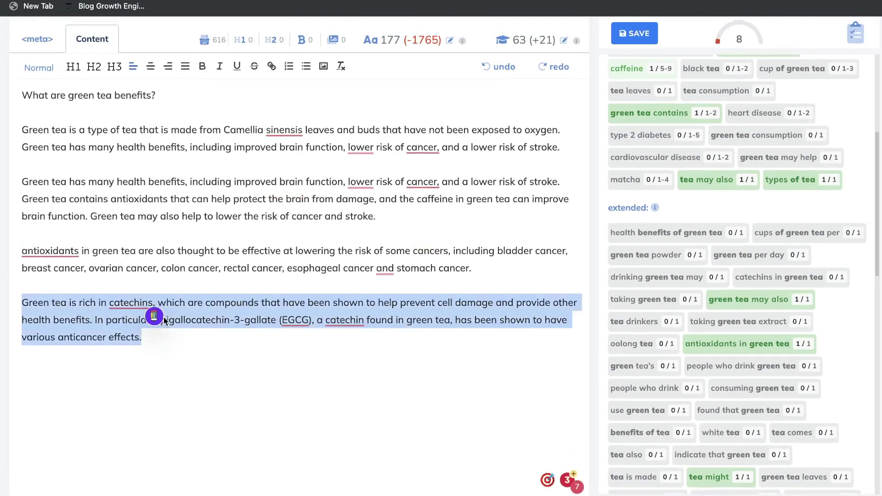
scroll(653, 188, "up", 3)
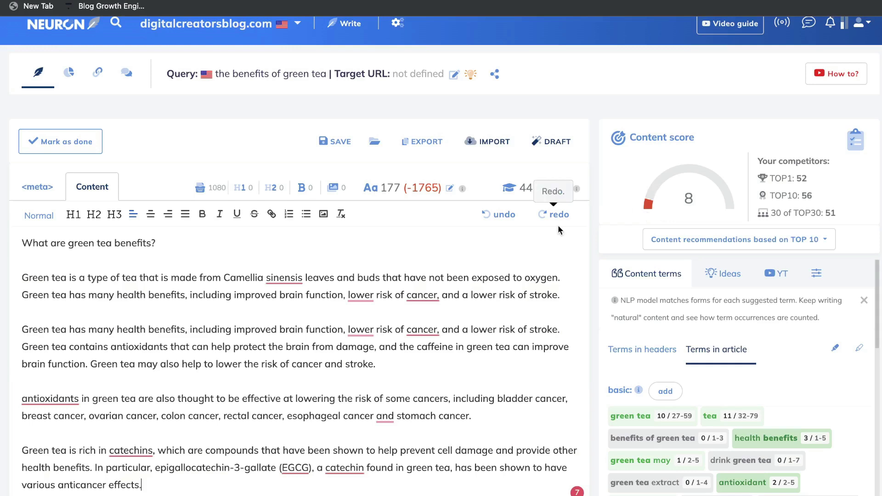
scroll(276, 378, "down", 1)
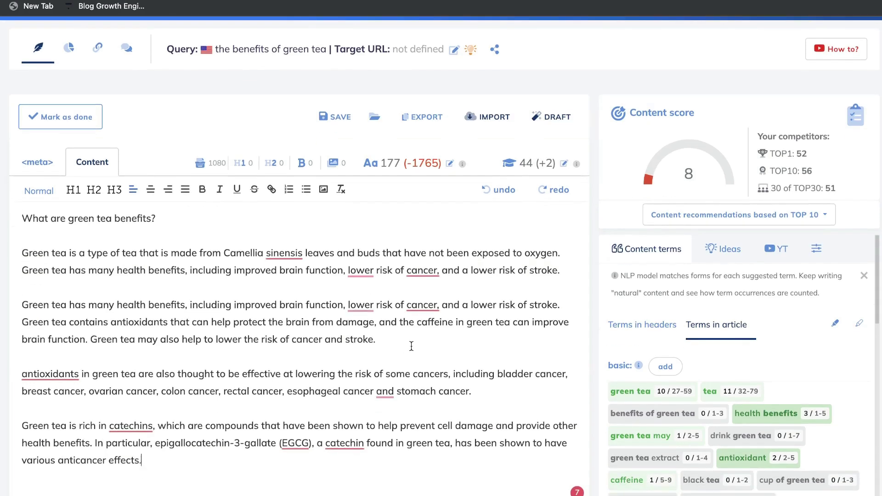
scroll(625, 192, "up", 1)
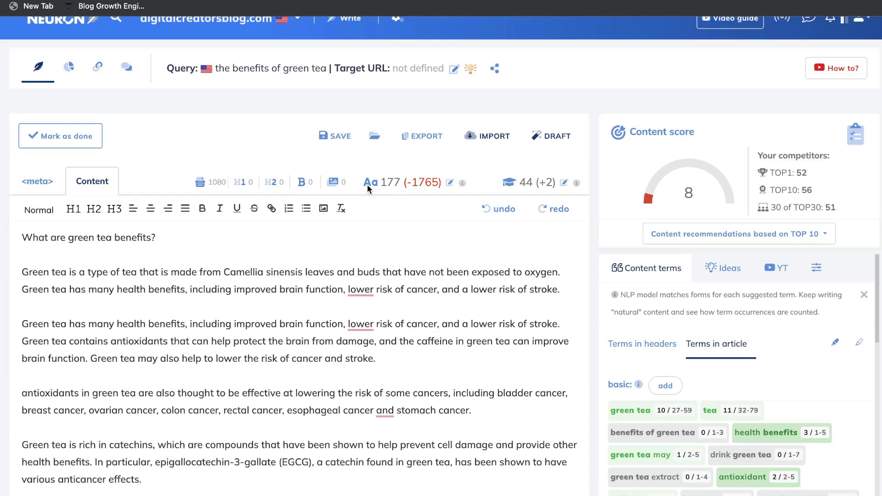
left_click_drag(378, 183, 424, 184)
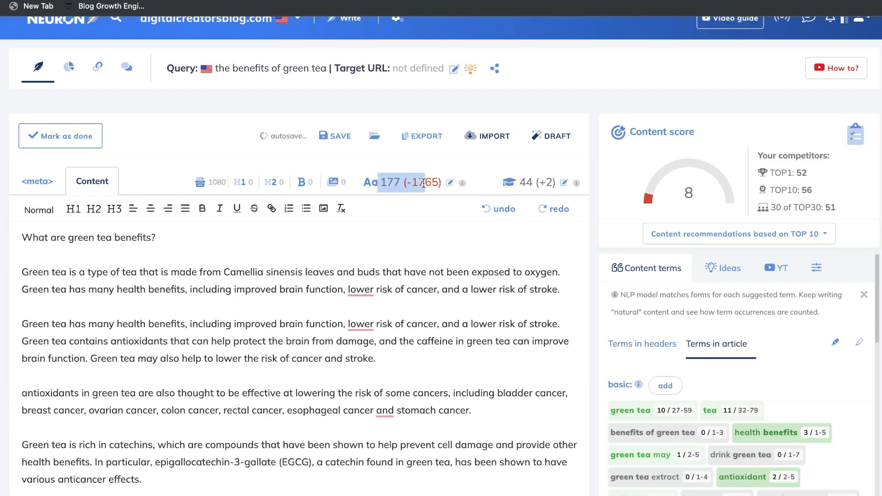
double_click(391, 183)
double_click(421, 183)
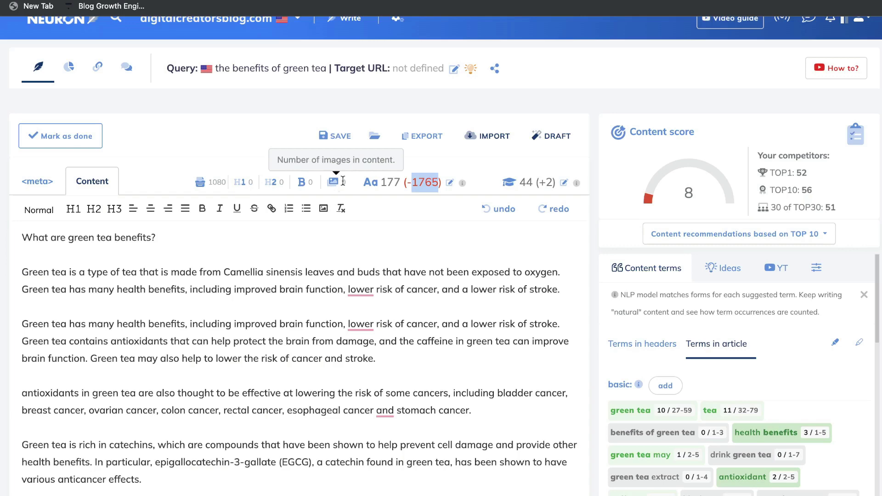
Open the competition analysis for the query and examine the query difficulty and the competitors' parameters table
scroll(38, 87, "up", 1)
left_click(67, 89)
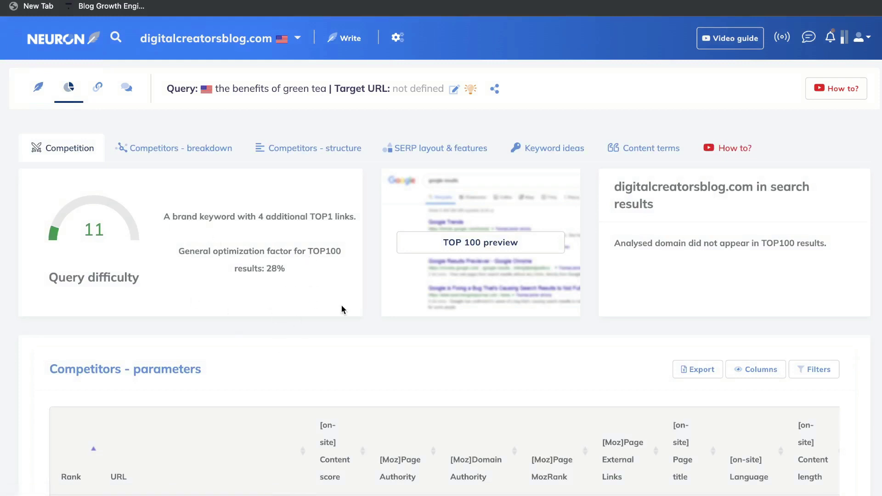
left_click_drag(343, 309, 69, 274)
scroll(69, 274, "down", 1)
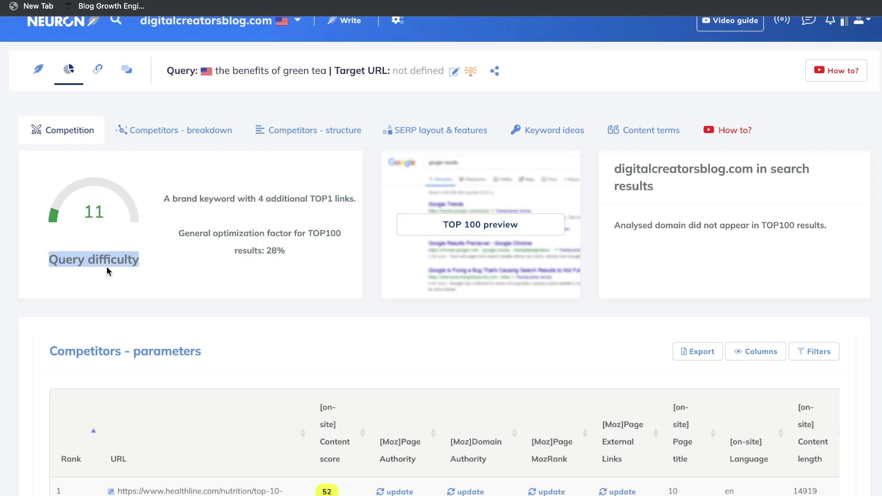
scroll(89, 214, "down", 1)
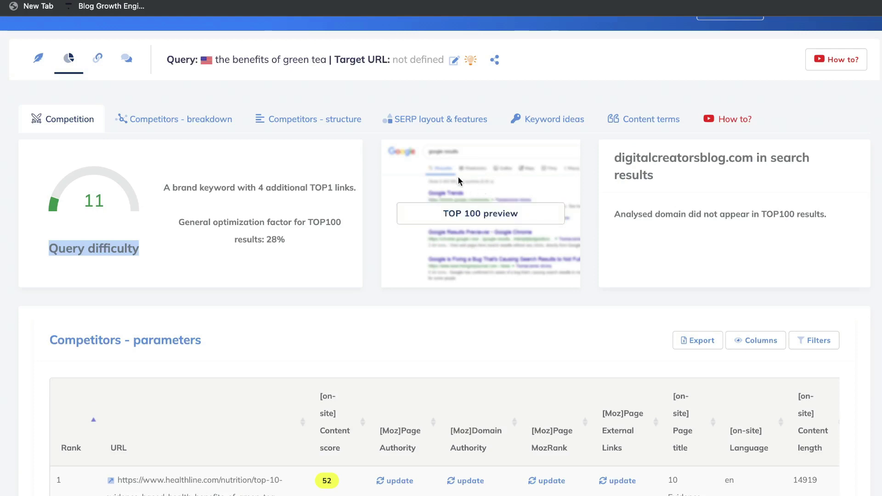
scroll(405, 230, "down", 1)
scroll(310, 114, "up", 1)
scroll(310, 115, "down", 3)
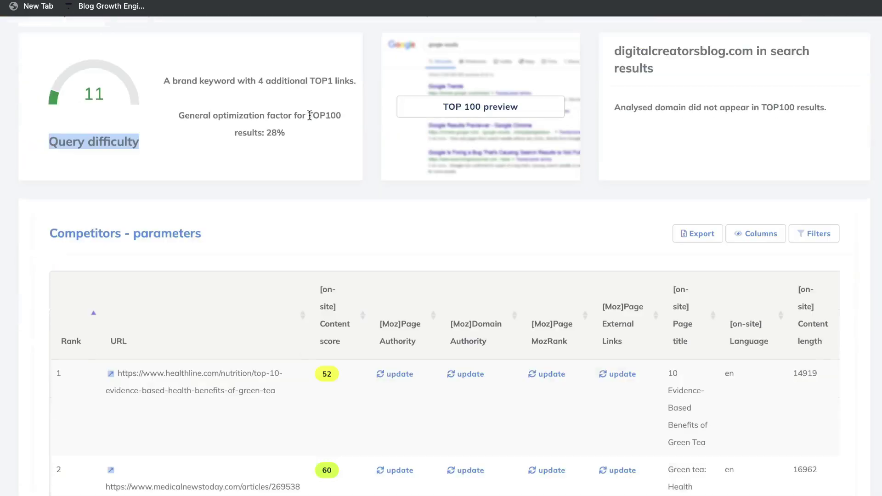
scroll(309, 115, "down", 4)
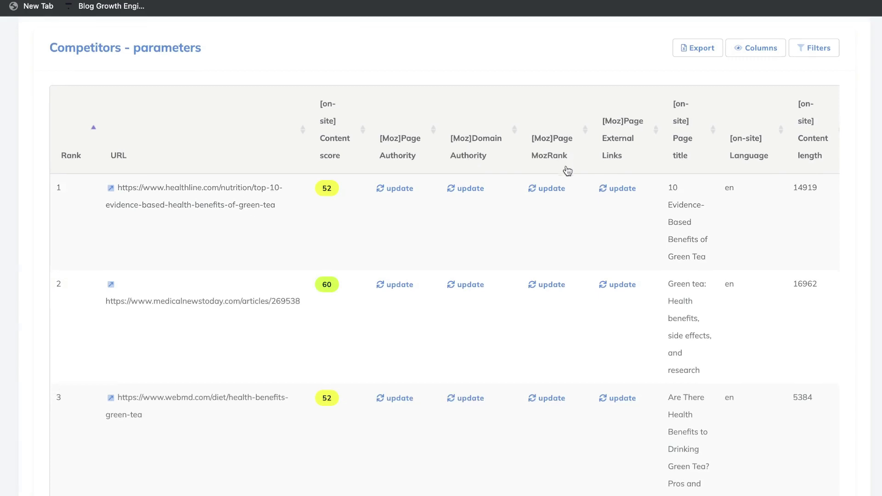
scroll(567, 185, "down", 9)
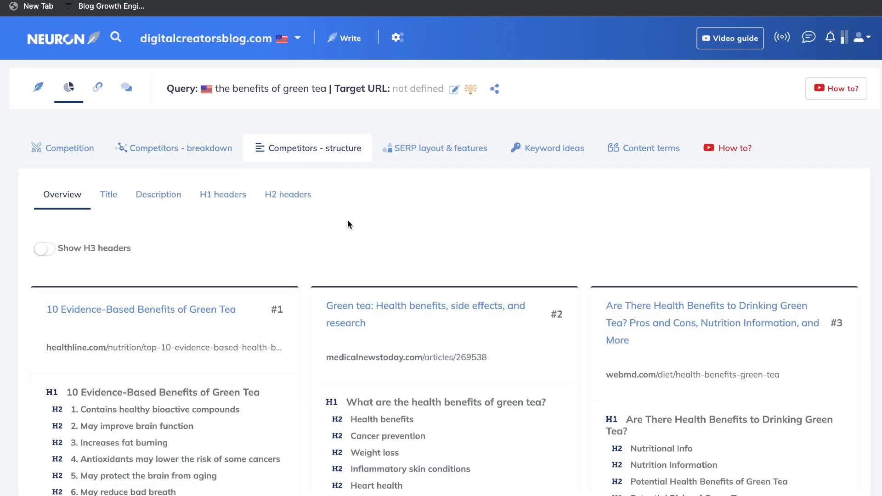
Examine the H1 and H2 heading outlines of the top-ranking pages in the competitors' structure overview
scroll(337, 215, "down", 1)
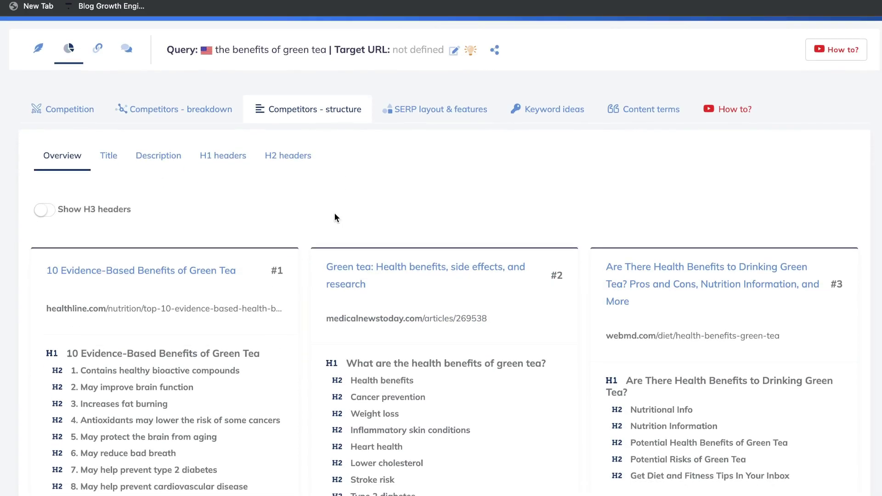
scroll(335, 218, "down", 2)
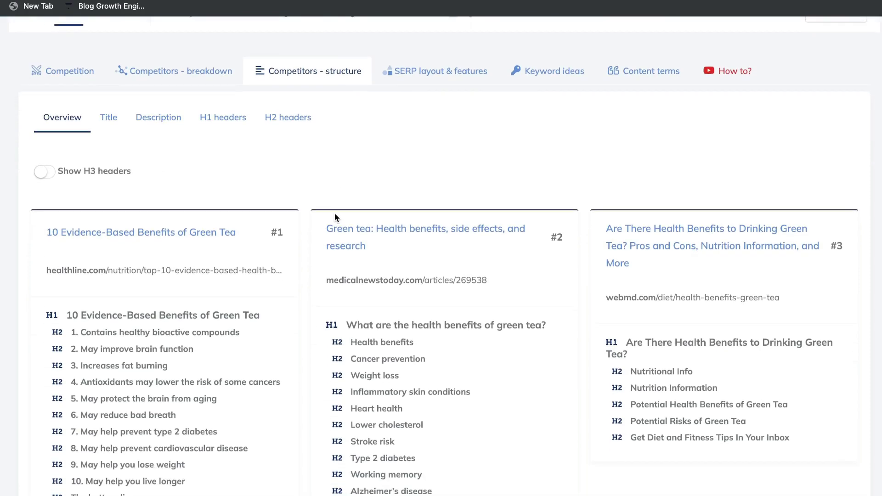
scroll(334, 214, "down", 1)
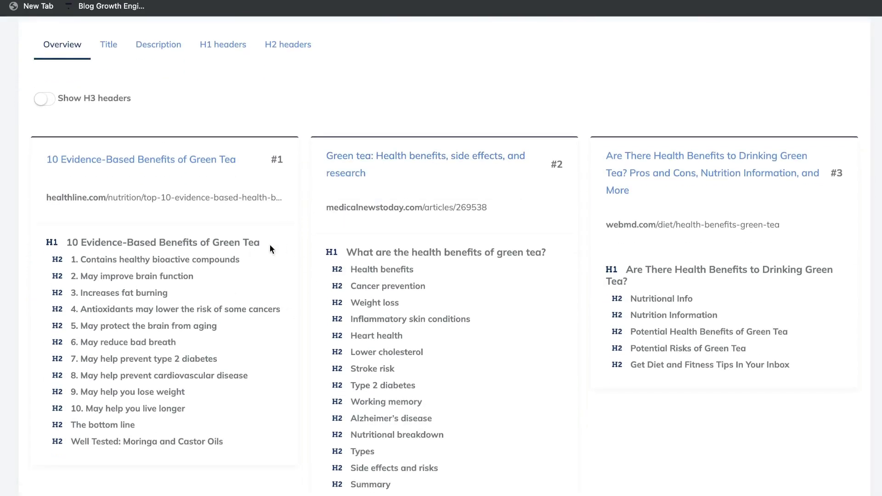
scroll(378, 332, "down", 2)
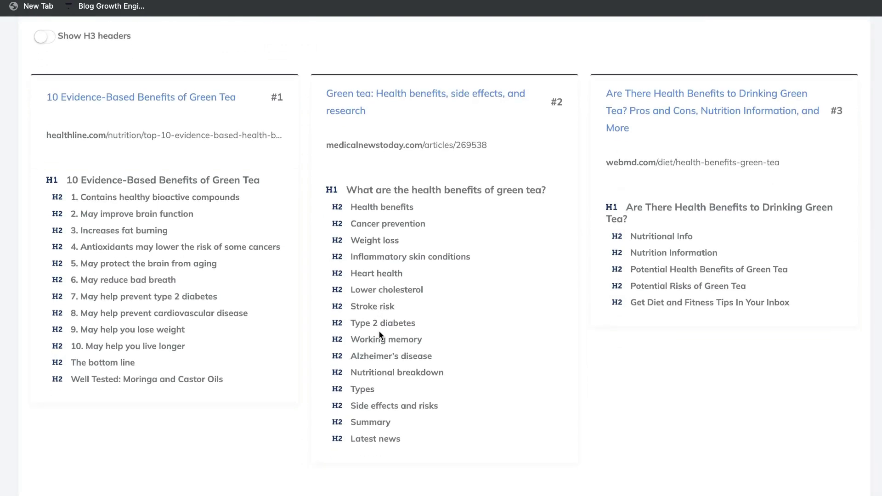
scroll(379, 333, "down", 1)
scroll(379, 333, "down", 1)
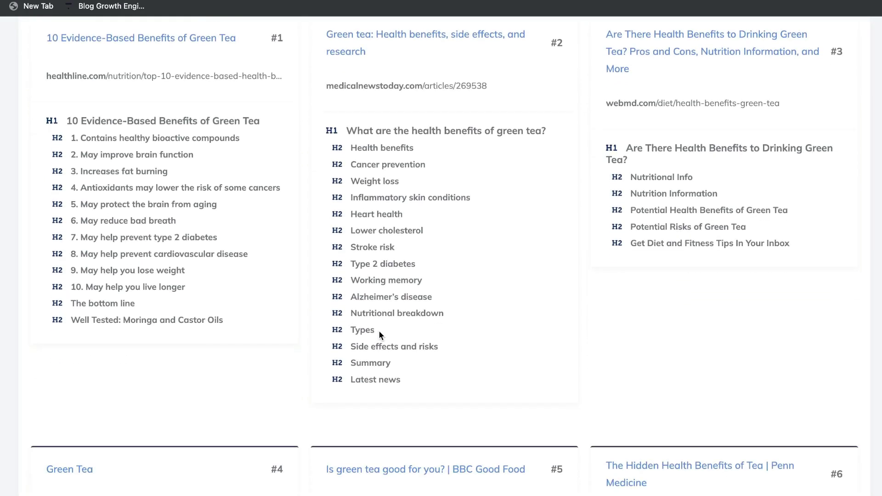
scroll(380, 334, "down", 1)
scroll(379, 332, "down", 20)
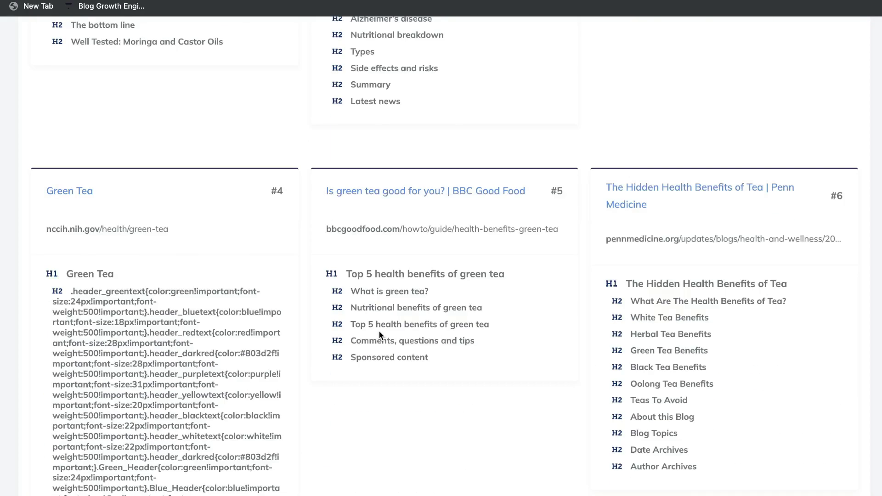
scroll(379, 336, "down", 15)
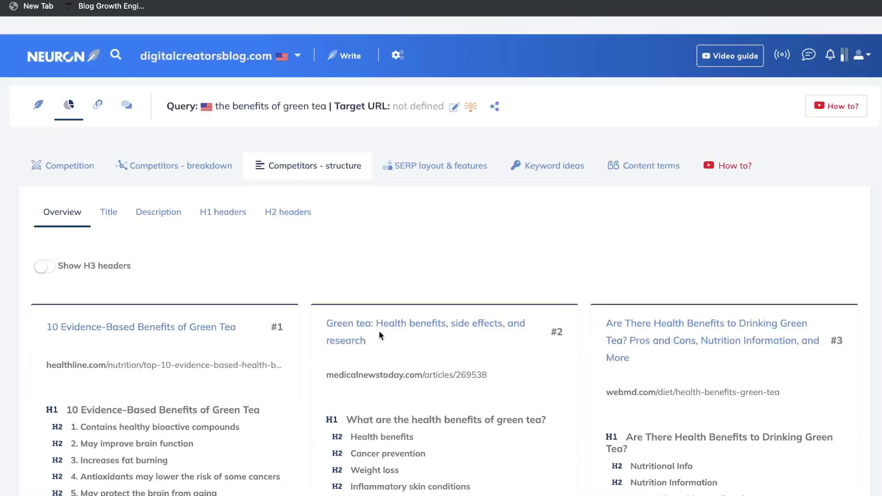
scroll(379, 331, "down", 5)
scroll(379, 331, "down", 2)
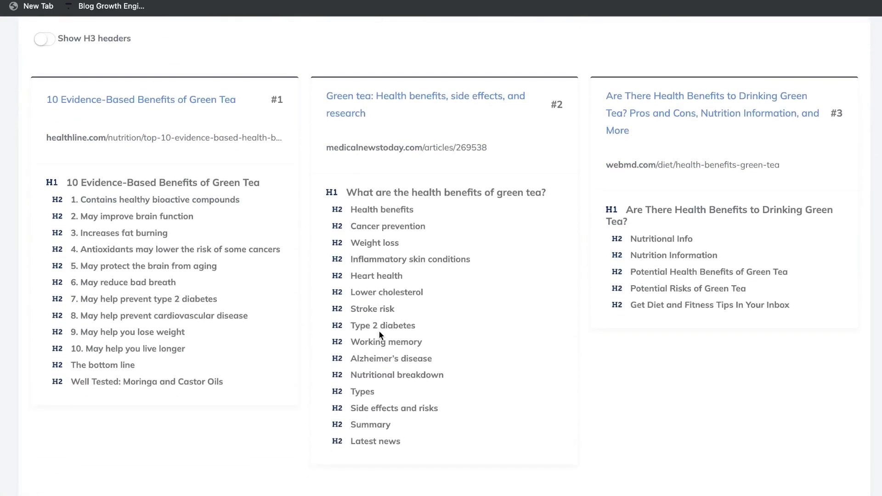
Open the keyword ideas for the query and examine the suggested keywords with their similarity scores
scroll(391, 268, "up", 5)
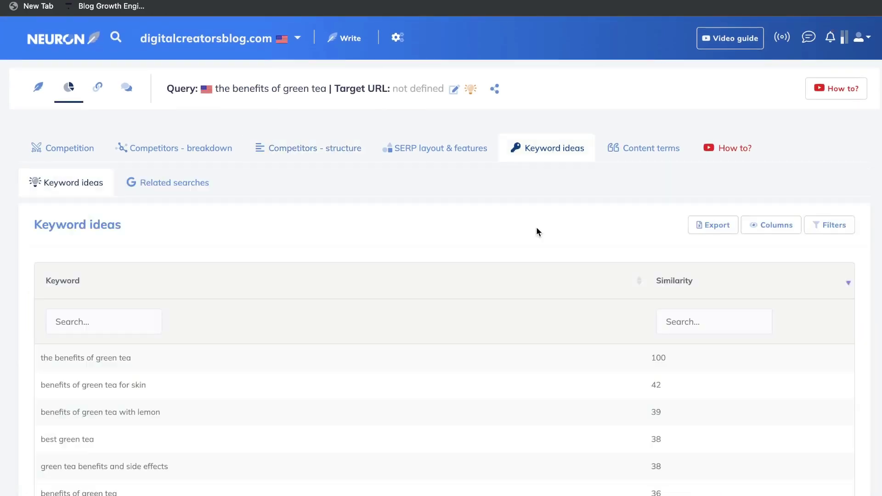
scroll(536, 227, "down", 3)
scroll(537, 232, "down", 1)
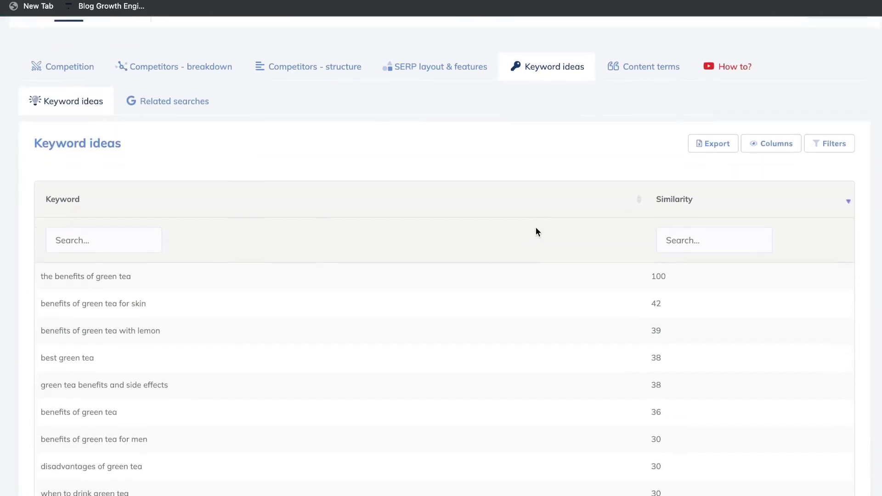
scroll(435, 209, "down", 1)
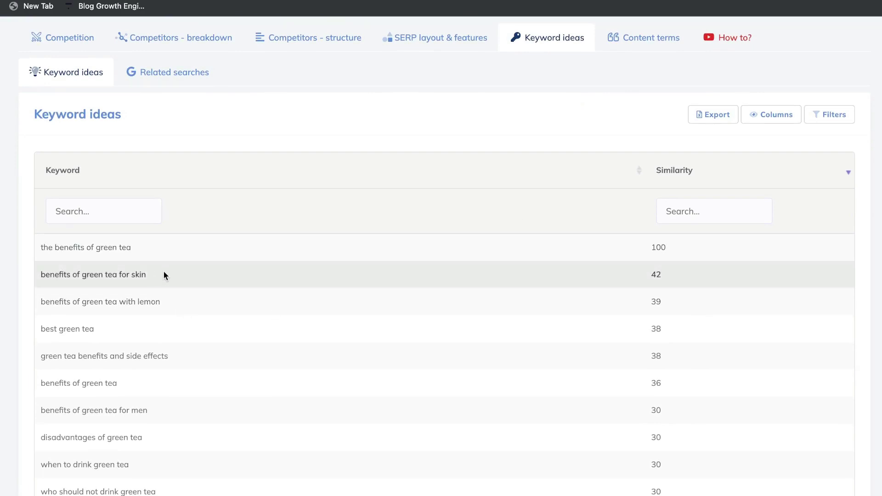
scroll(162, 273, "up", 1)
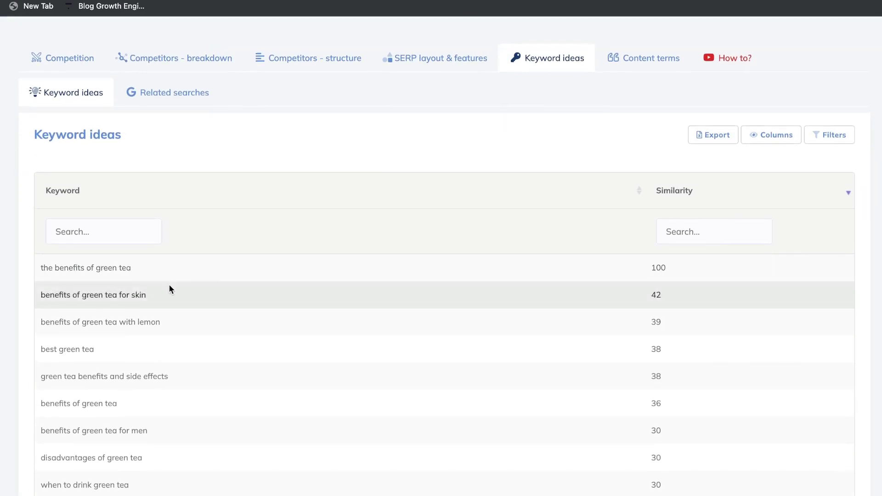
scroll(170, 286, "down", 3)
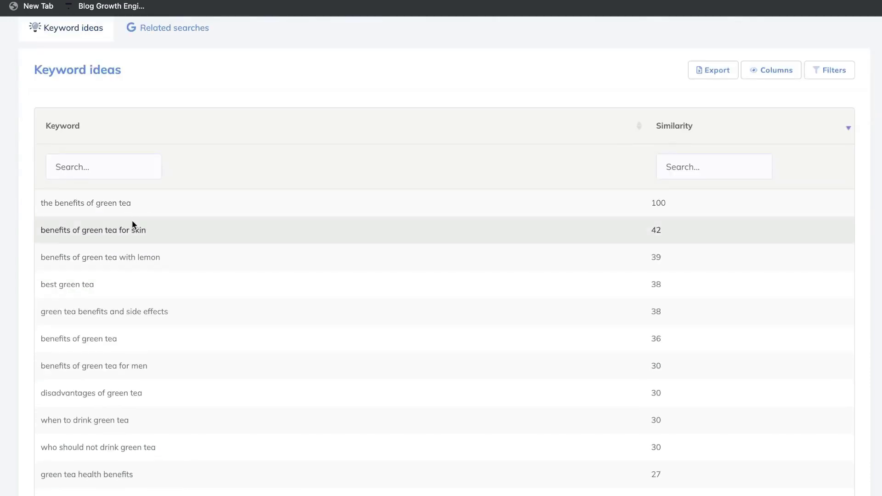
scroll(148, 230, "down", 1)
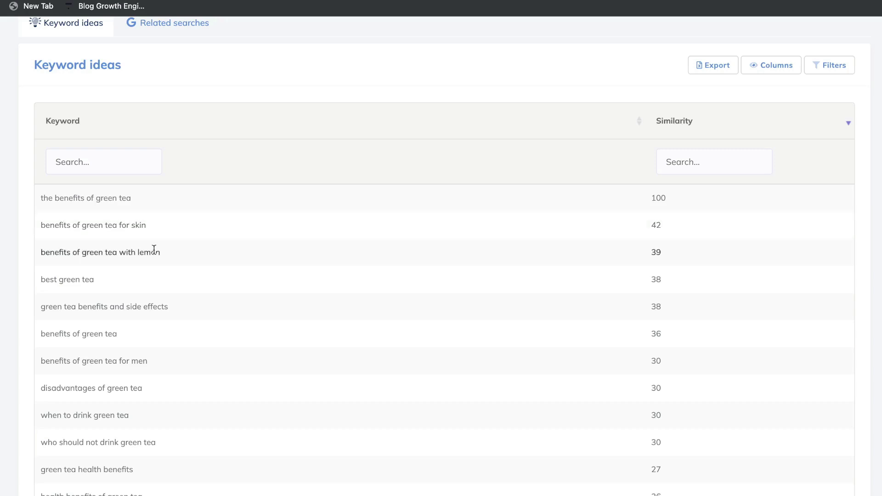
scroll(161, 377, "down", 2)
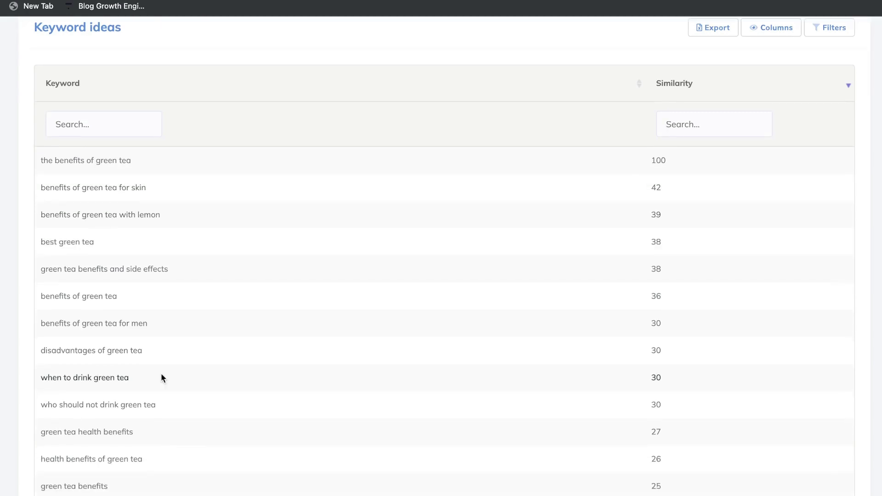
scroll(161, 374, "down", 2)
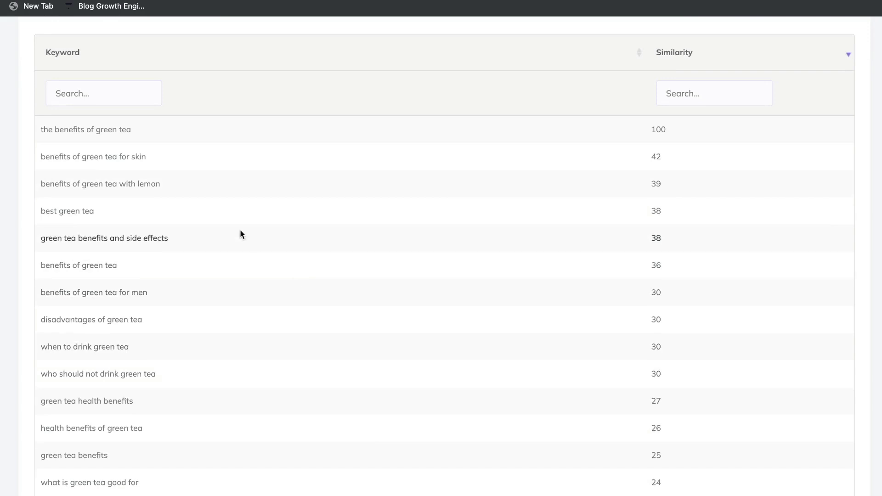
scroll(202, 285, "up", 6)
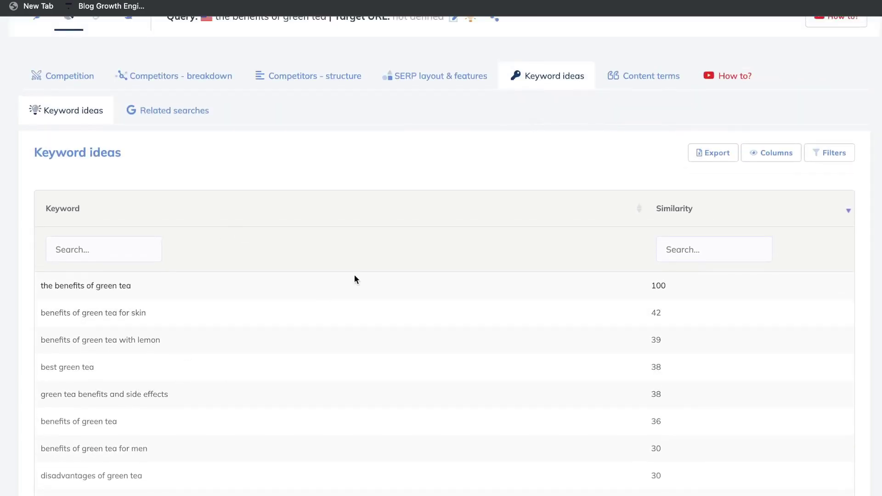
scroll(401, 264, "up", 3)
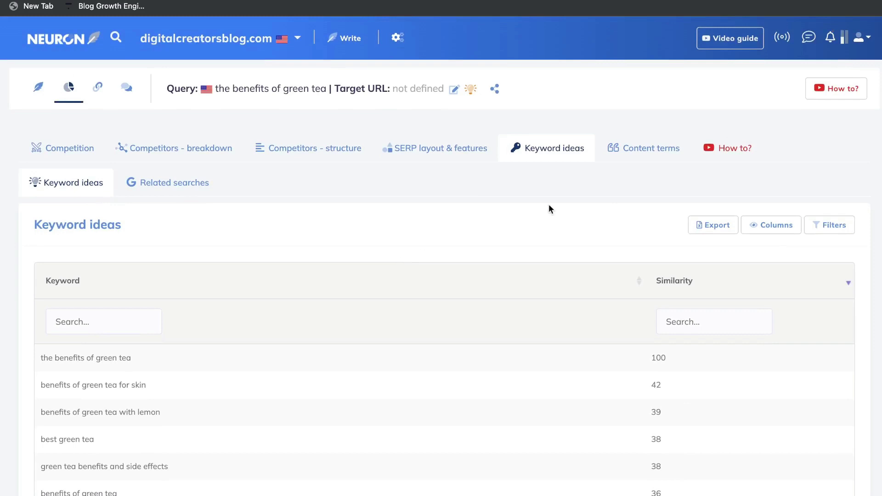
Open the content terms extracted from competitors' pages and examine each term's importance, heading share and typical usage
left_click(643, 148)
scroll(628, 192, "down", 3)
scroll(627, 192, "down", 2)
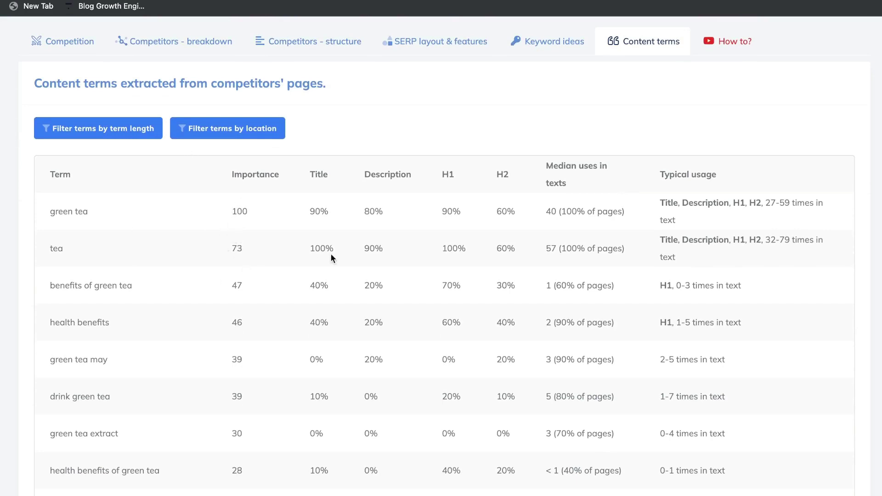
scroll(331, 254, "down", 1)
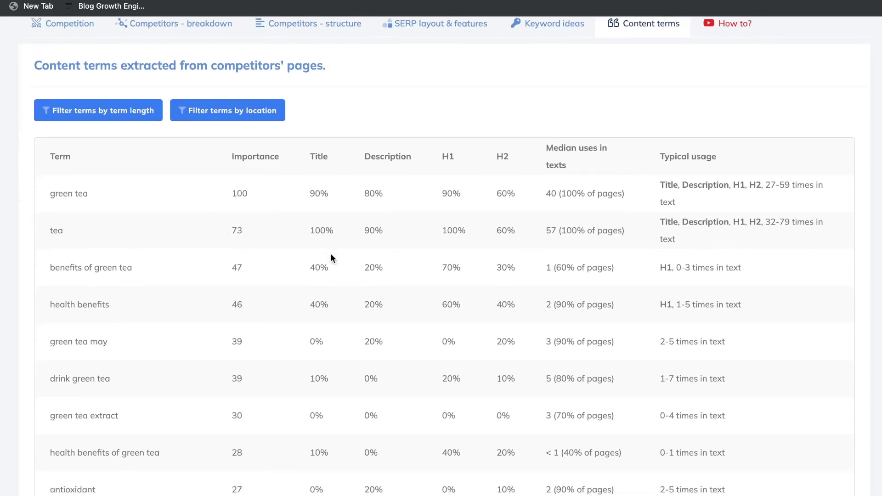